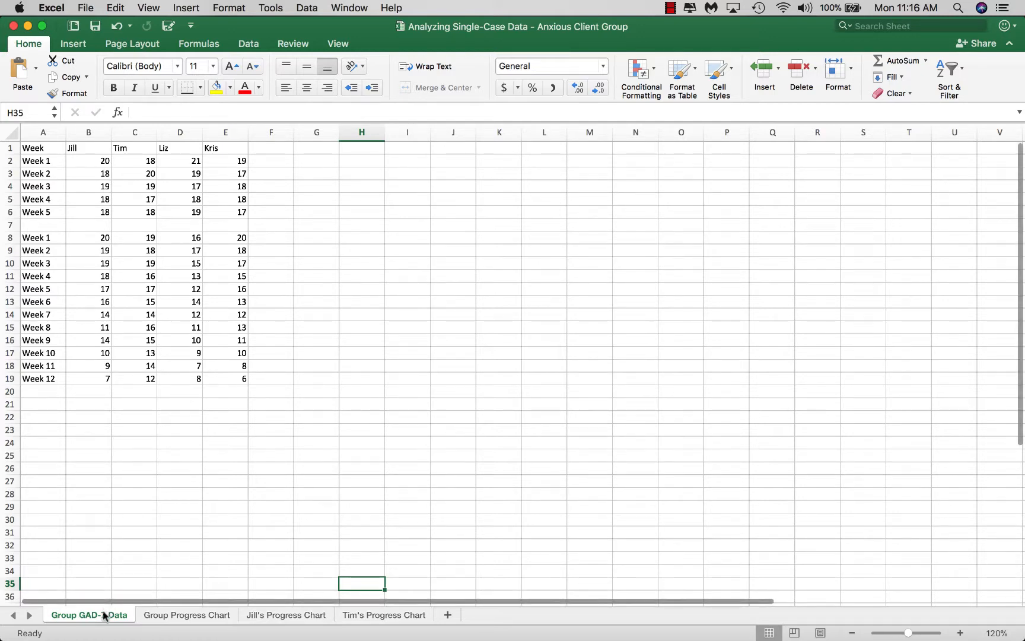
- Review the finished group progress chart and the two individual clients' progress charts in the workbook
left_click(176, 621)
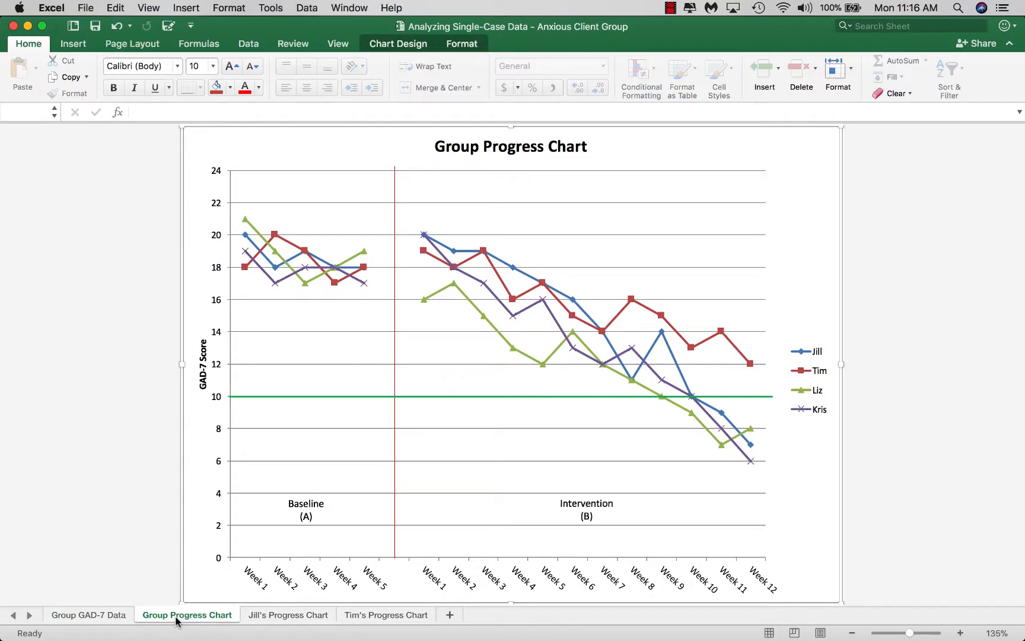
left_click(270, 617)
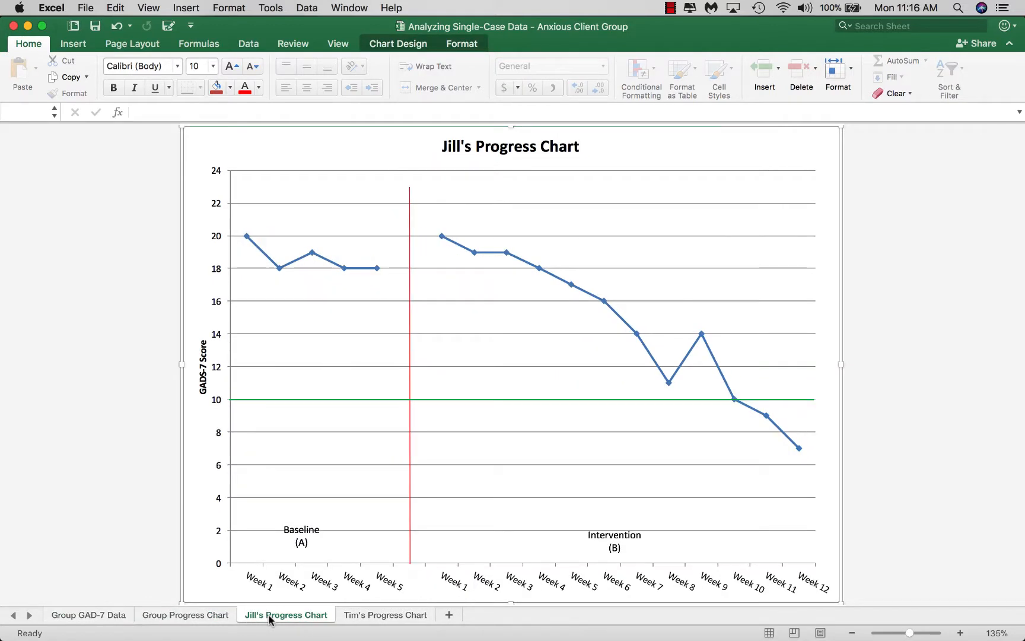
left_click(389, 619)
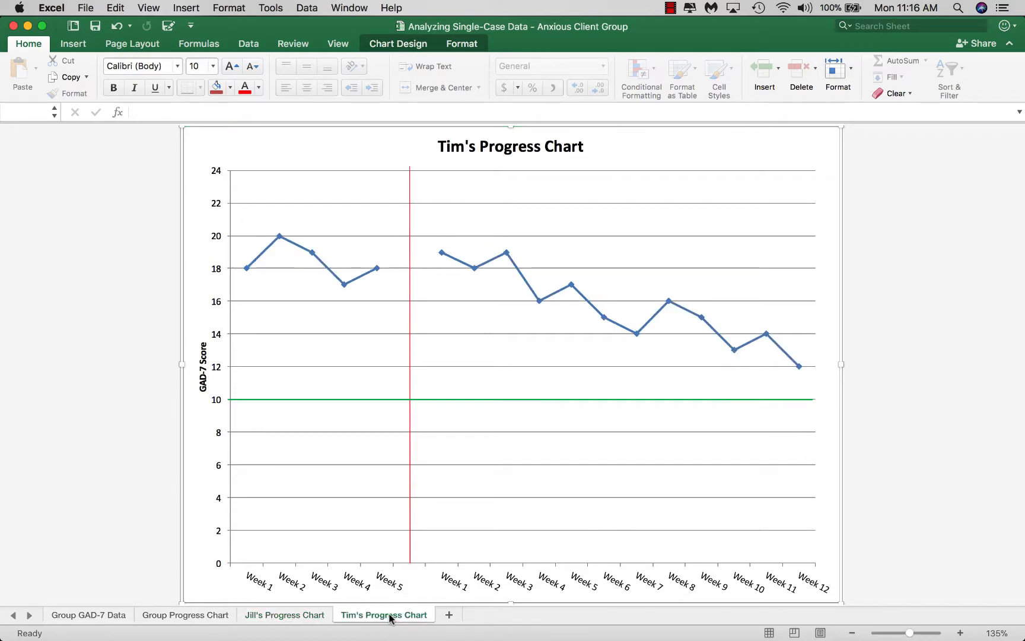
left_click(230, 618)
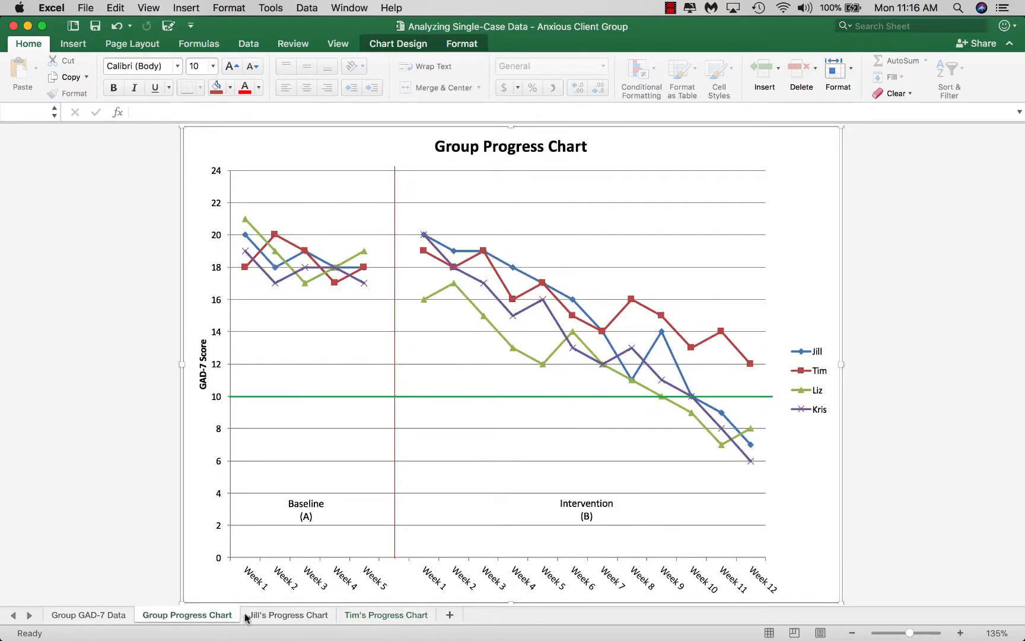
left_click(354, 617)
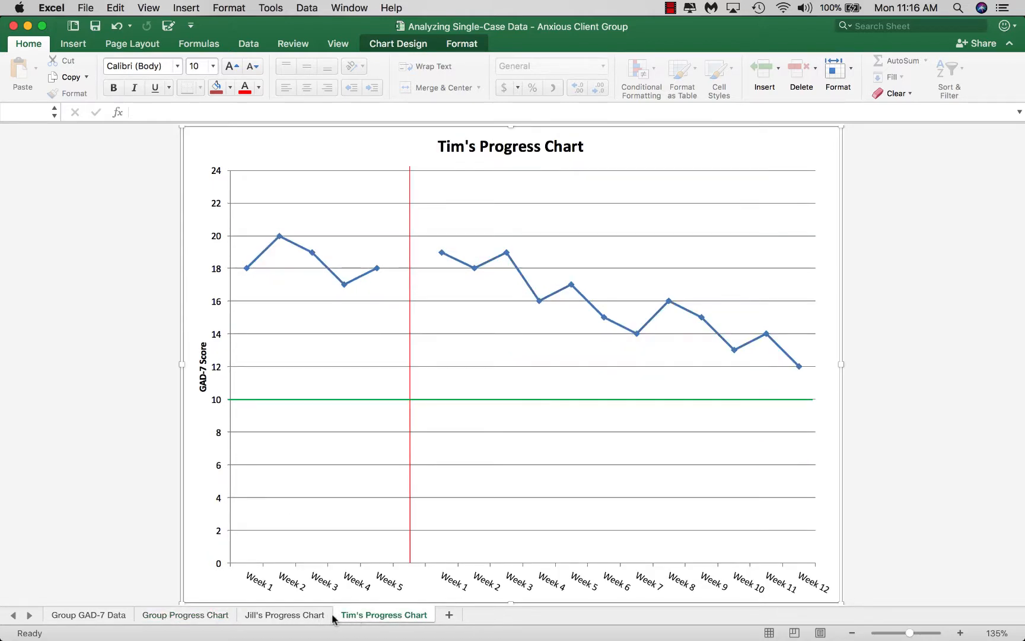
- Insert a Line with Markers chart from the range A1:E19 on the Group GAD-7 Data sheet
left_click(117, 618)
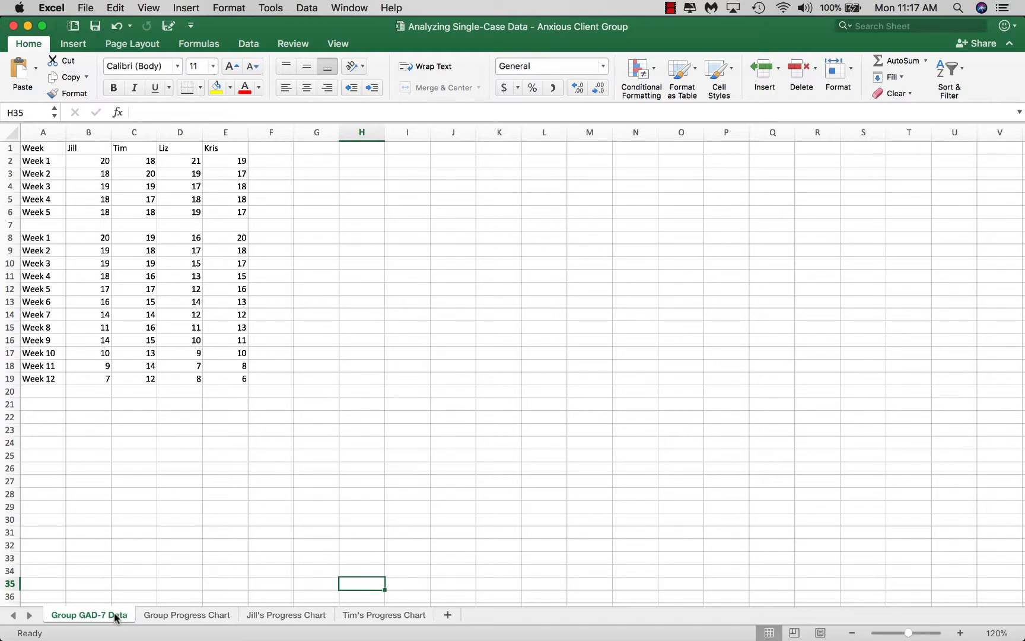
left_click(51, 149, "shift")
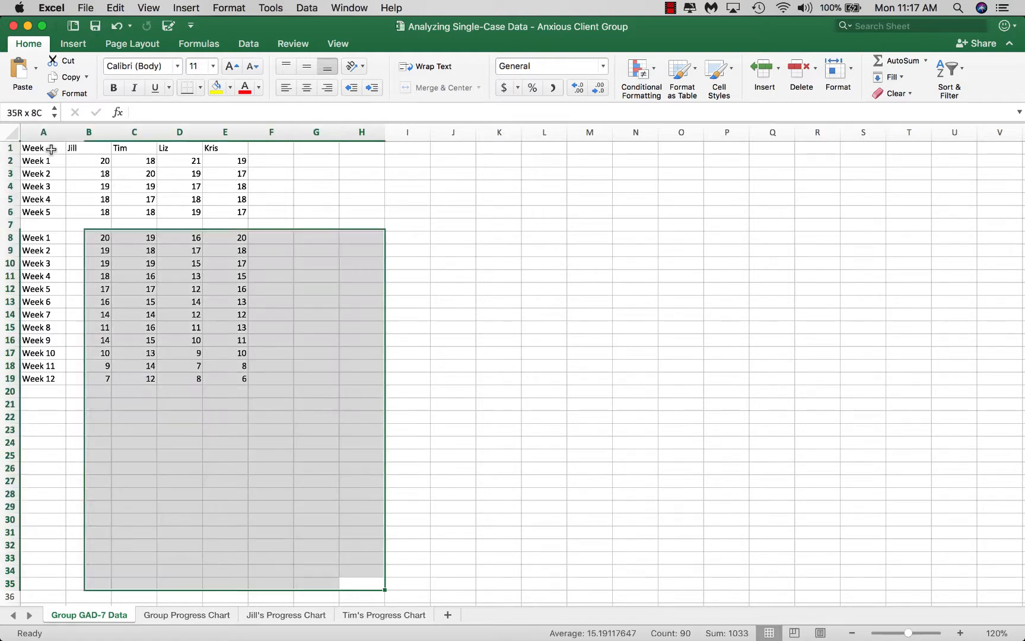
left_click(99, 199)
left_click(54, 150)
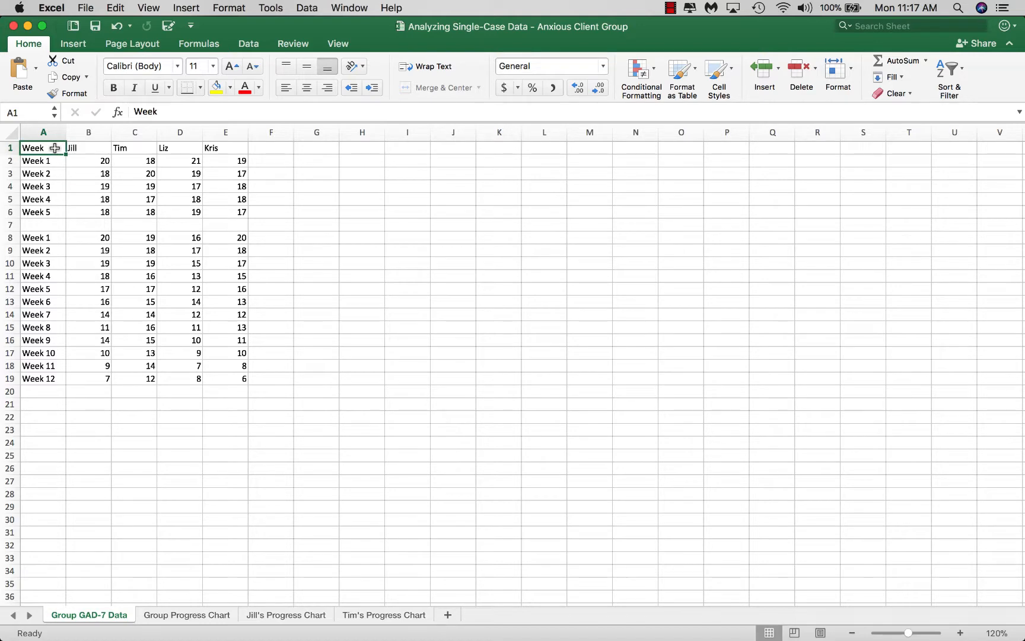
left_click_drag(54, 149, 214, 374)
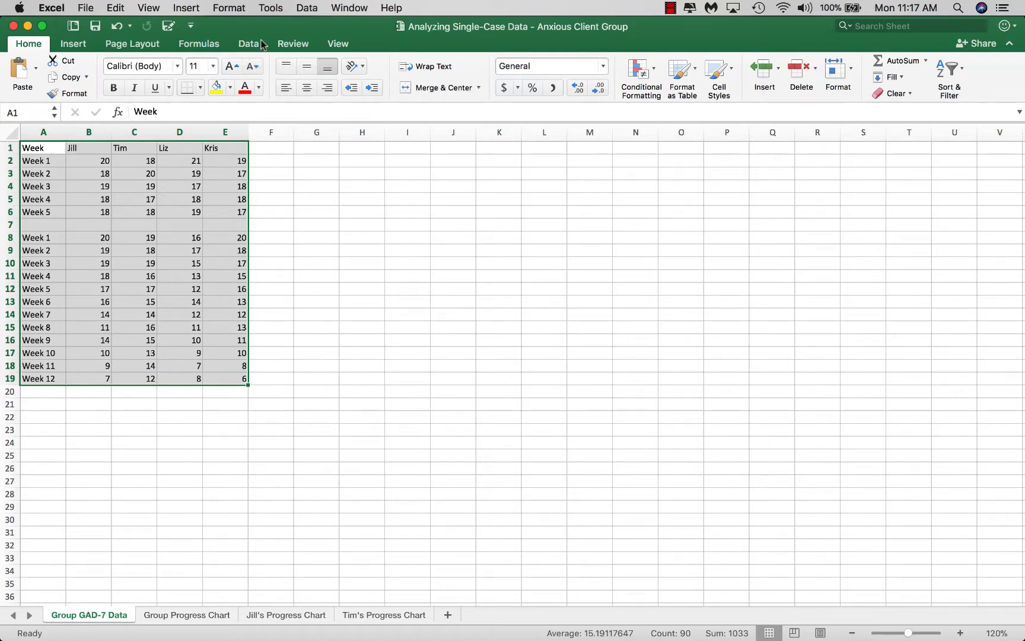
left_click(73, 44)
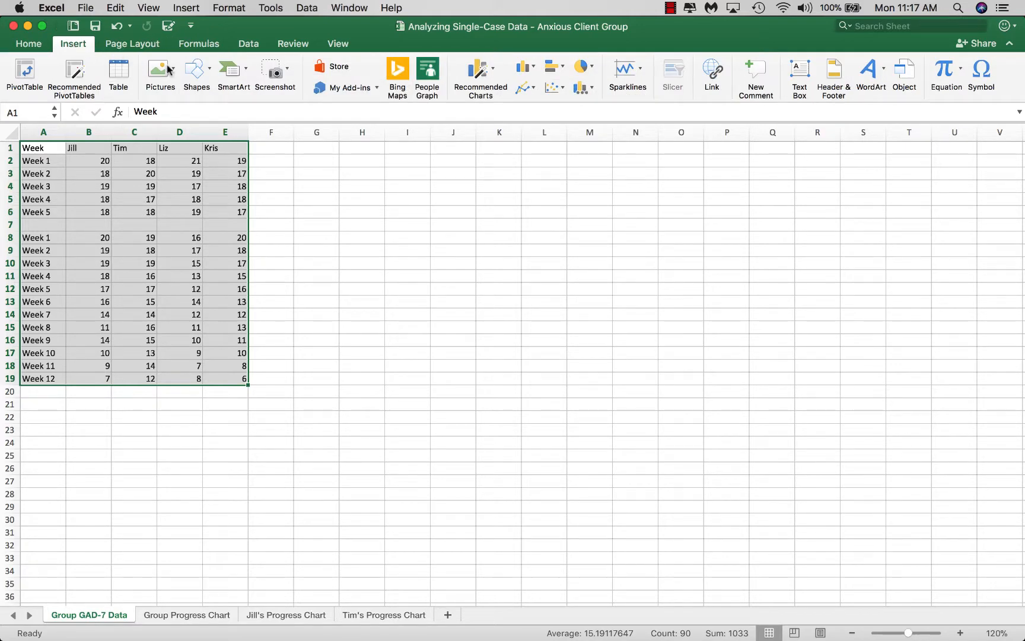
left_click(533, 86)
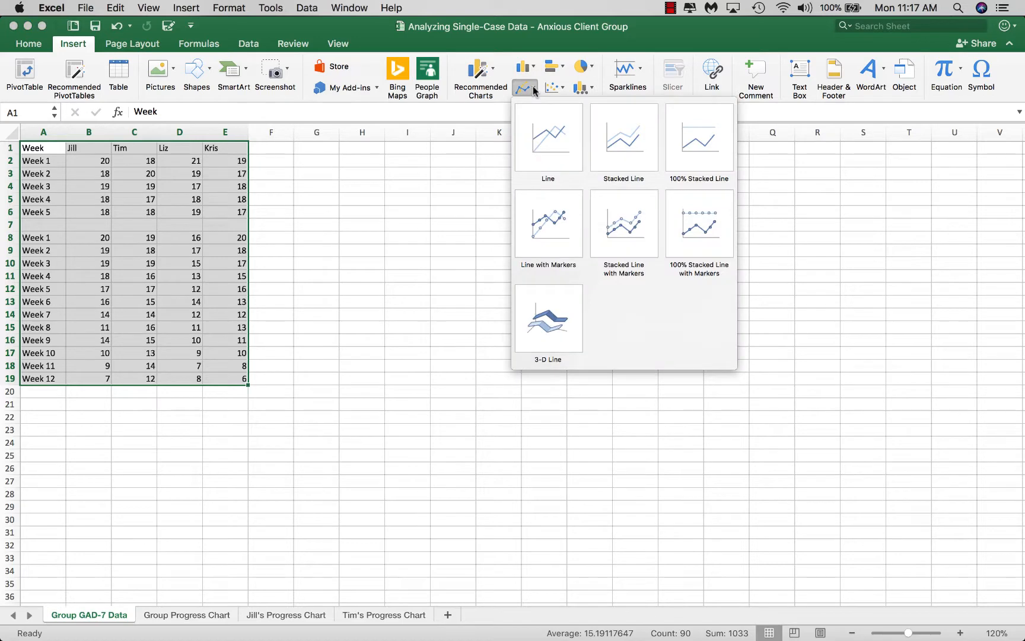
left_click(541, 224)
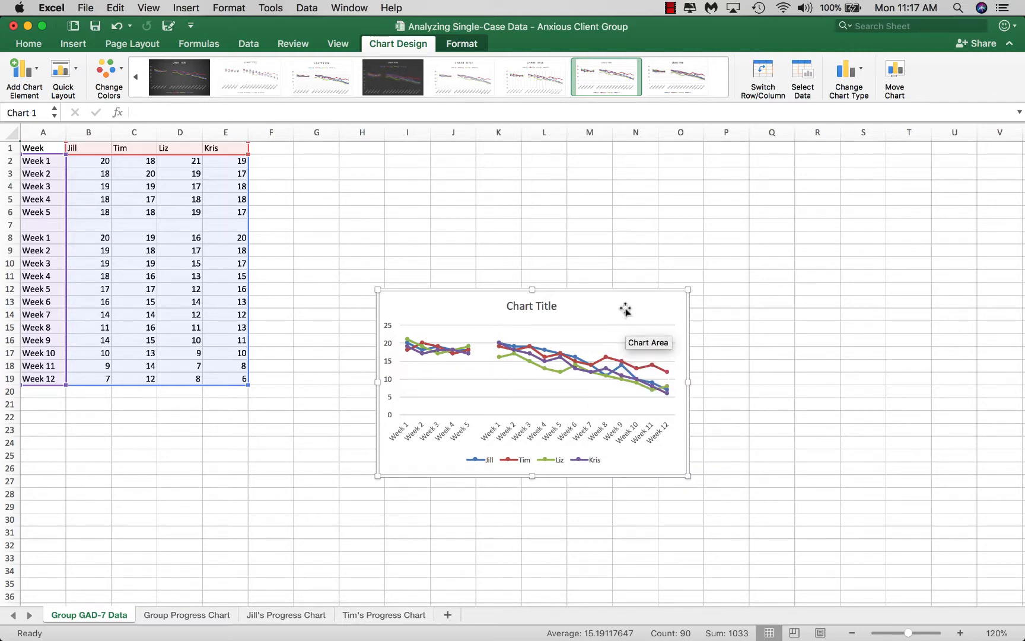
- Move the line chart to its own new sheet named "New Chart"
left_click(896, 79)
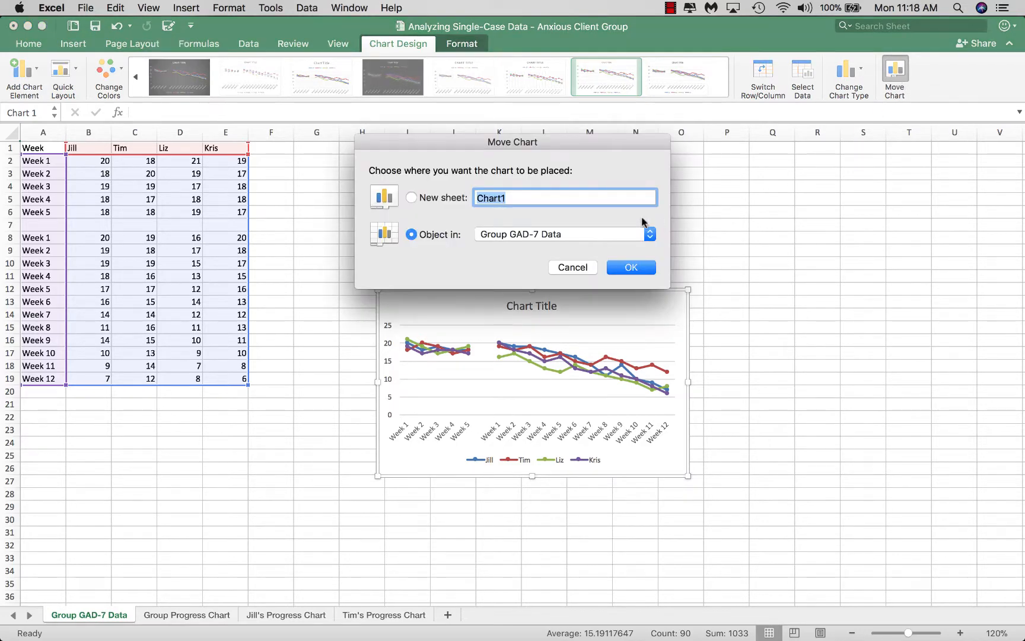
left_click(411, 199)
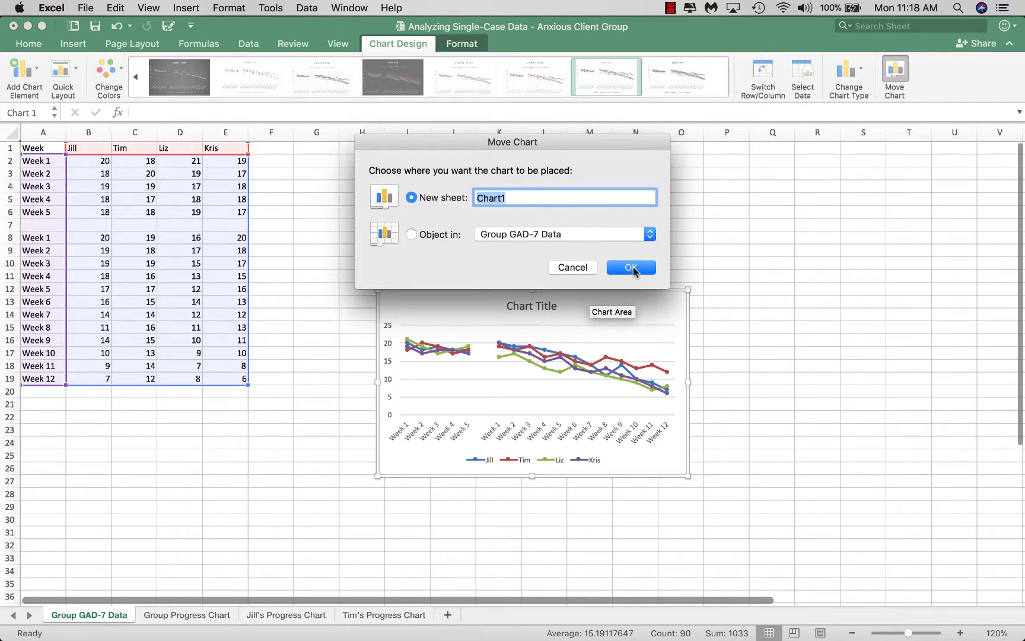
left_click_drag(508, 198, 472, 198)
type("New")
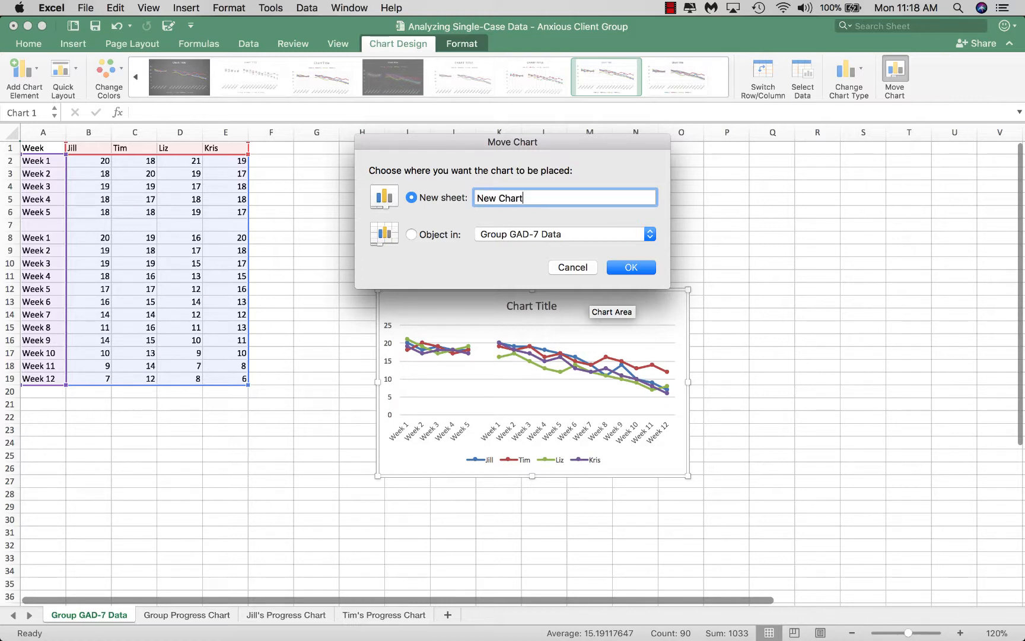
left_click(629, 269)
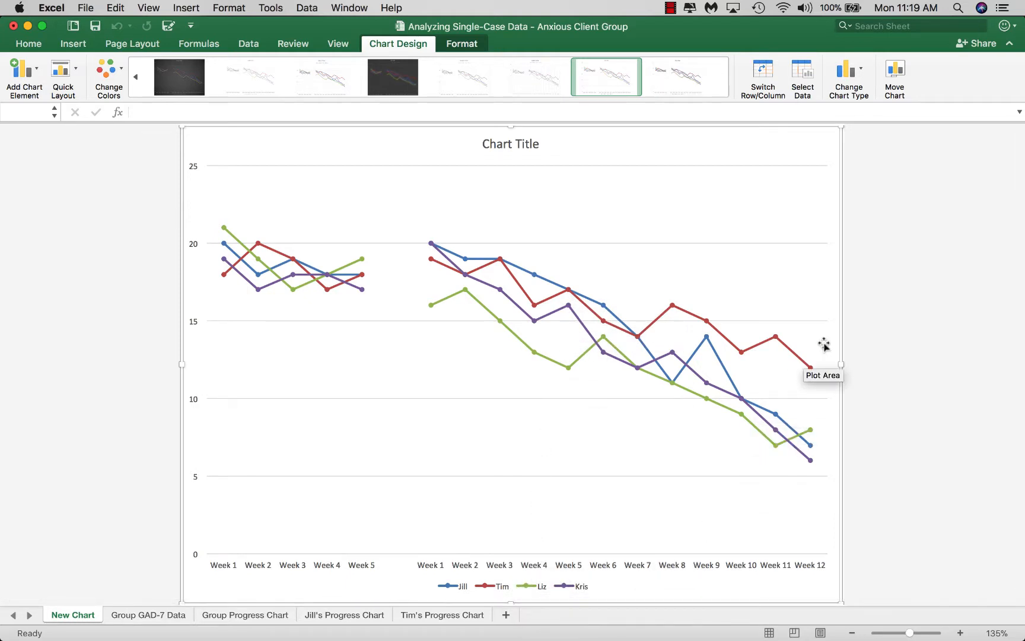
- Apply the quick layout with a vertical axis title and the legend beside the plot, and compare it with the Group Progress Chart sheet
left_click(76, 72)
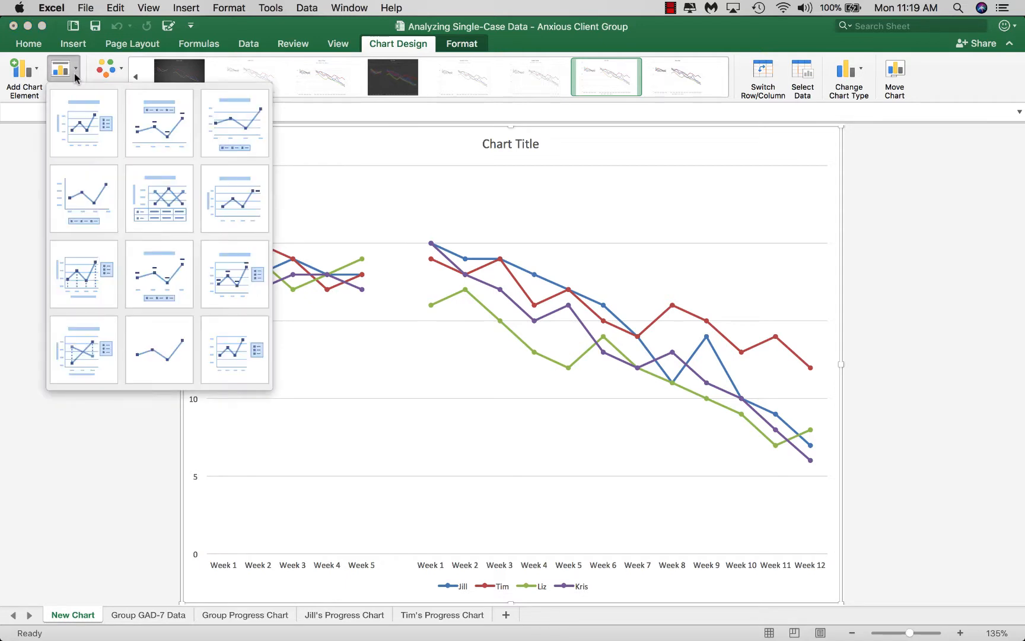
left_click(82, 104)
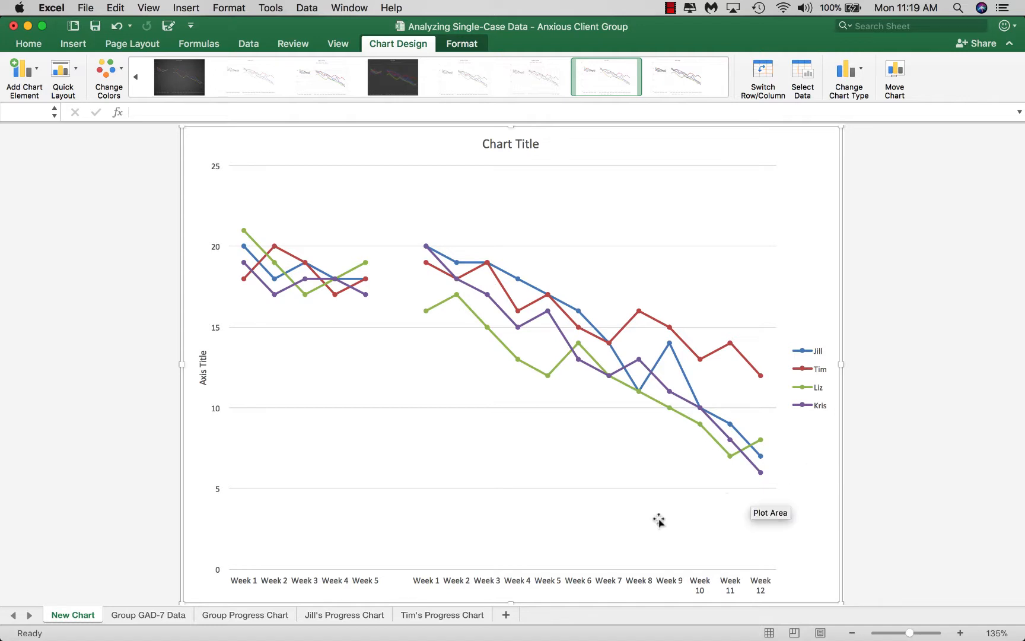
left_click(240, 617)
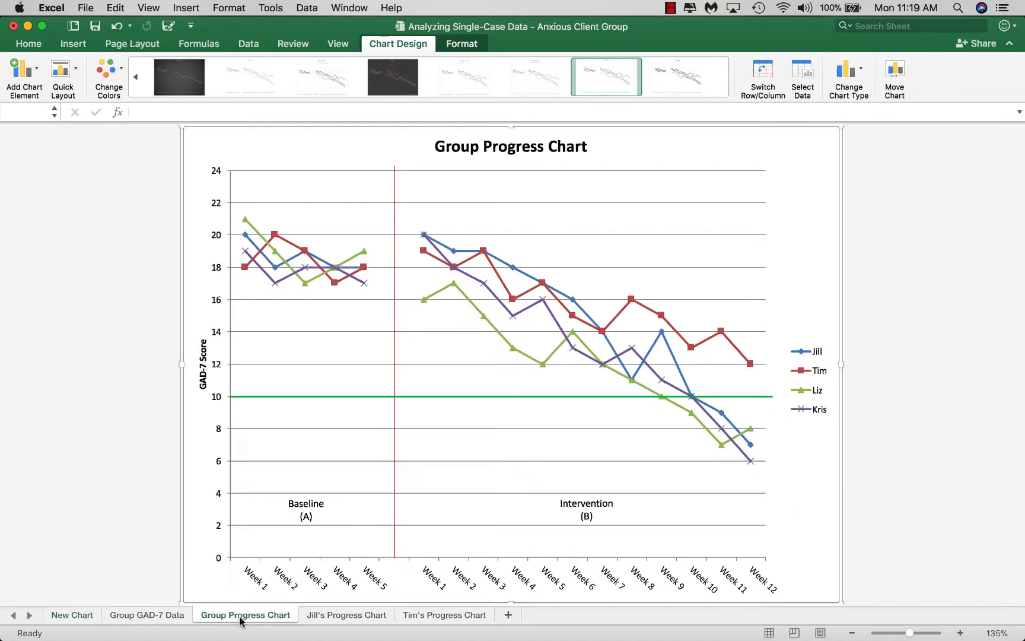
left_click(75, 616)
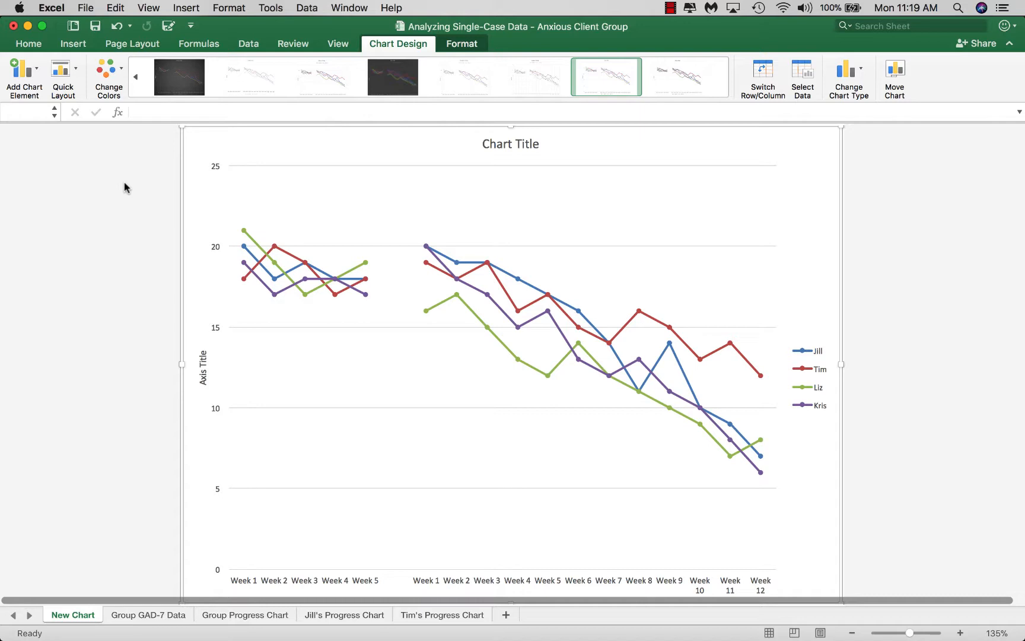
- Replace the placeholder chart title with "Group Progress Chart"
left_click(499, 145)
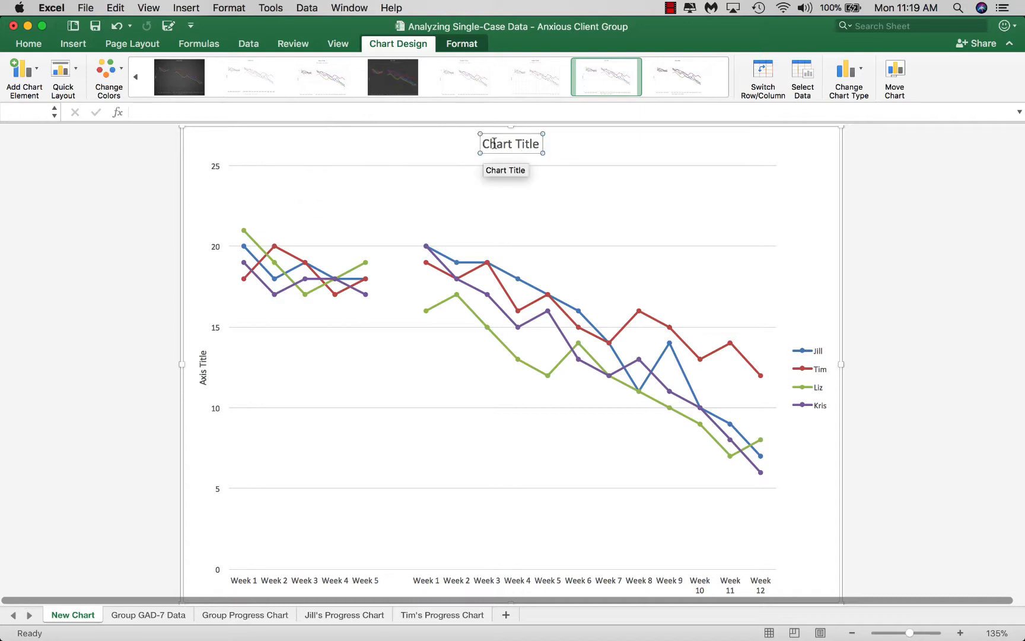
left_click_drag(484, 143, 541, 146)
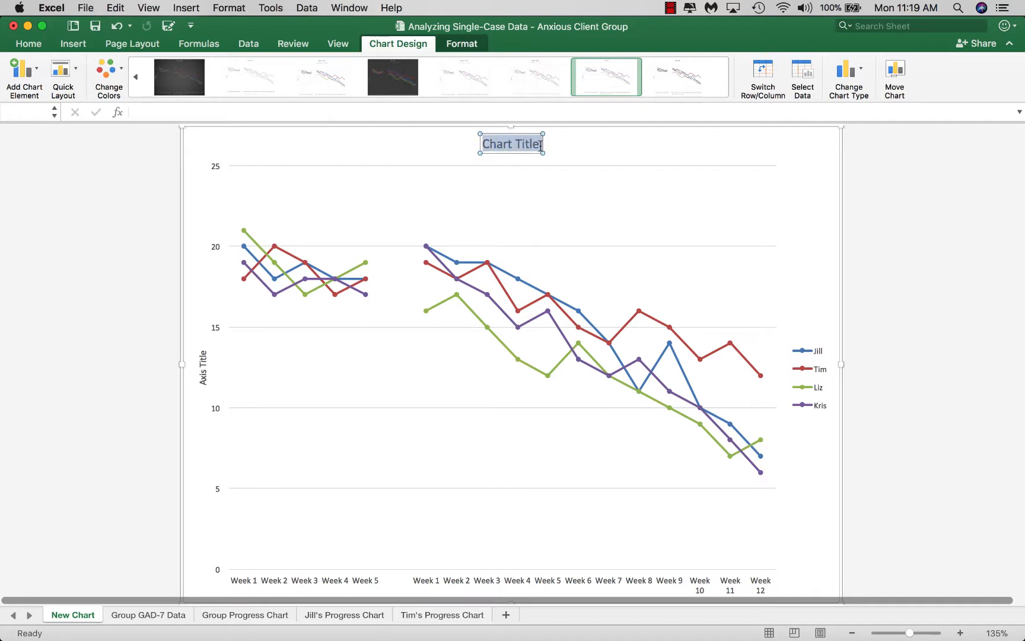
type("Group Pro")
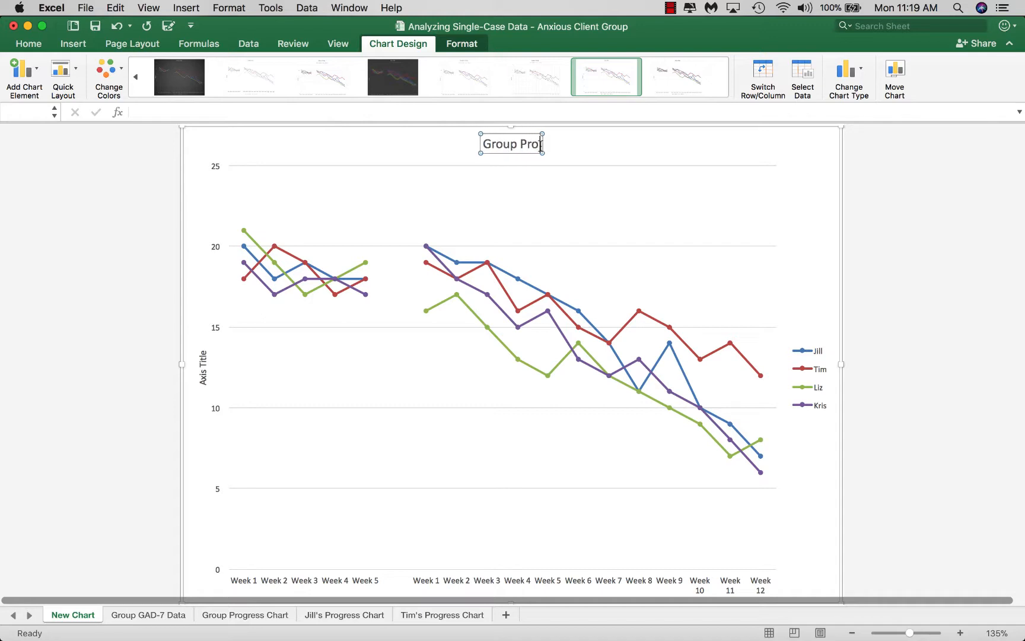
type("gress S")
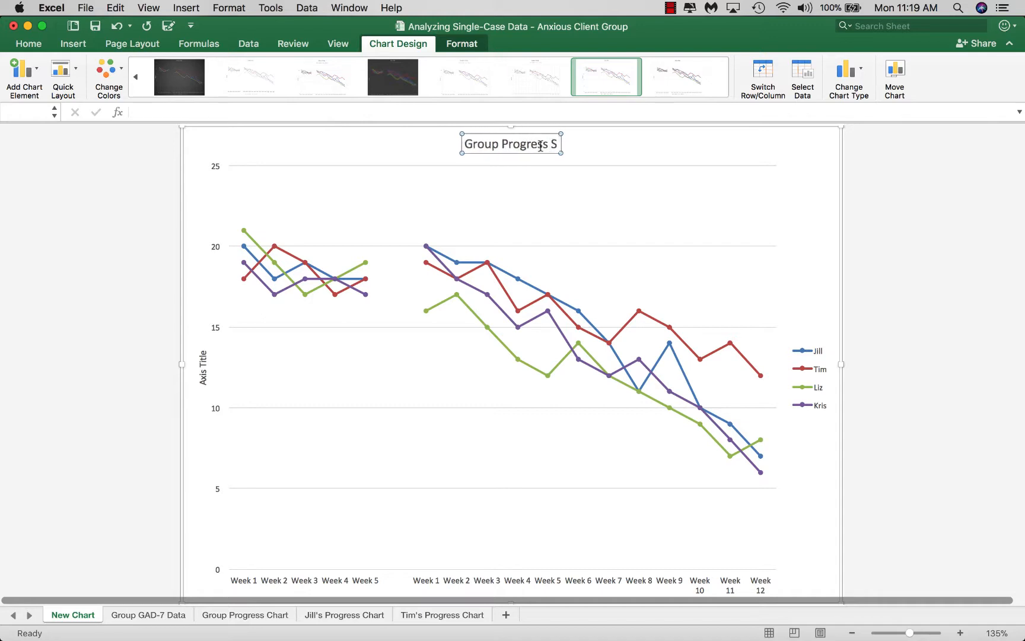
key("BackSpace")
type("Chart")
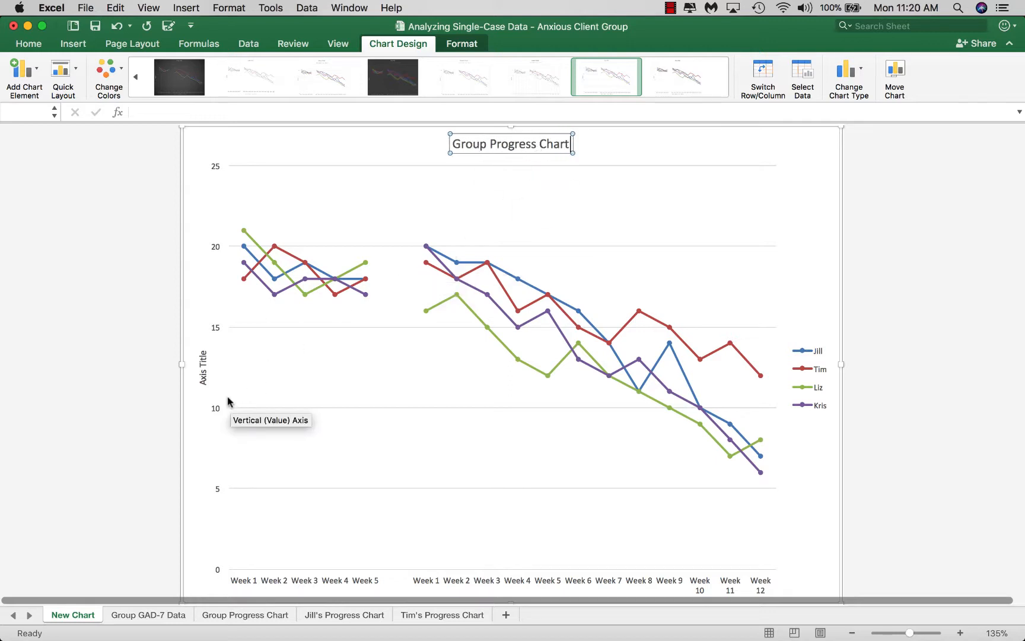
- Replace the placeholder text of the vertical axis title with "GAD-7 Score"
left_click(205, 379)
left_click_drag(206, 383, 204, 356)
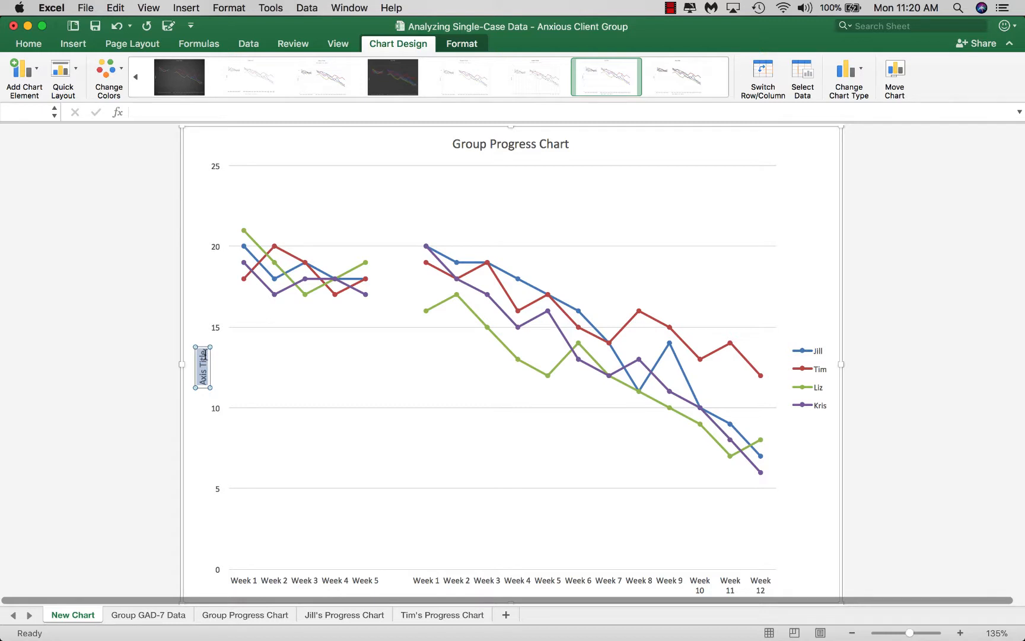
type("GAD-7 Score")
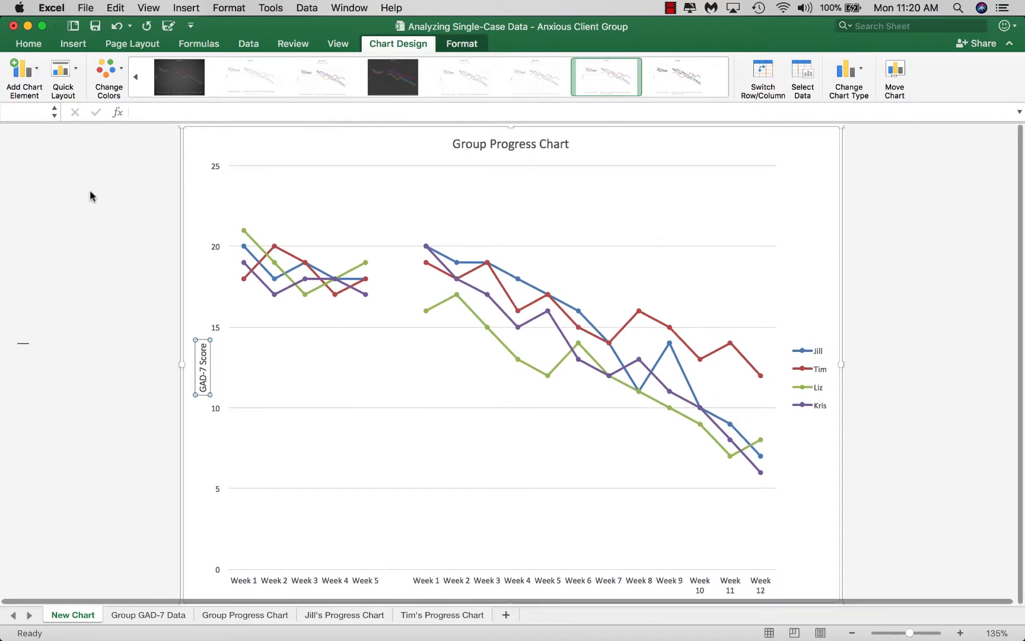
left_click(201, 469)
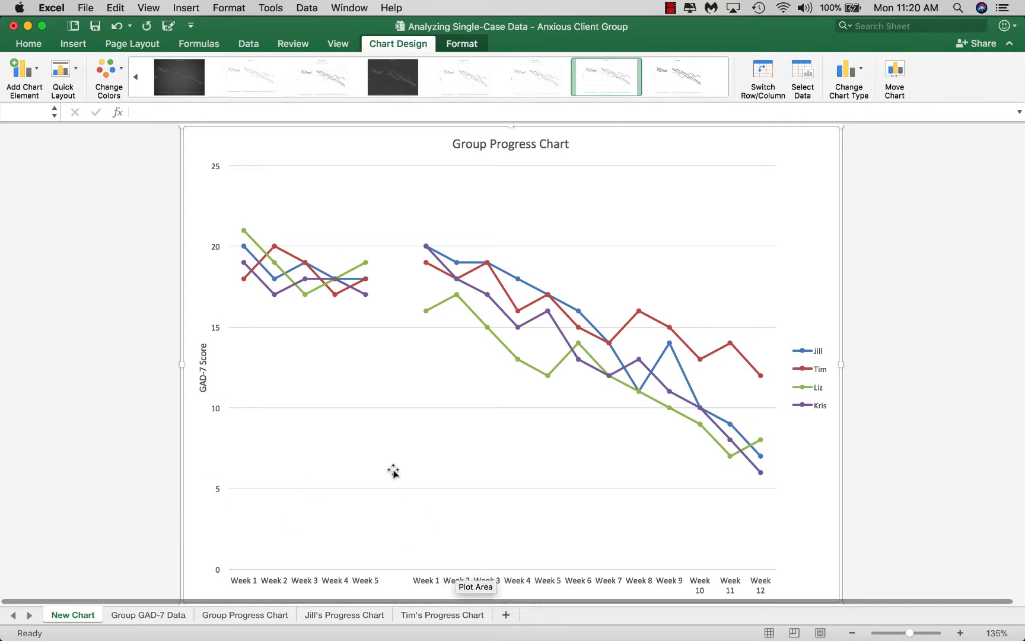
- Add a primary horizontal axis title to the chart and set its text to "Week"
left_click(39, 68)
mouse_move(42, 112)
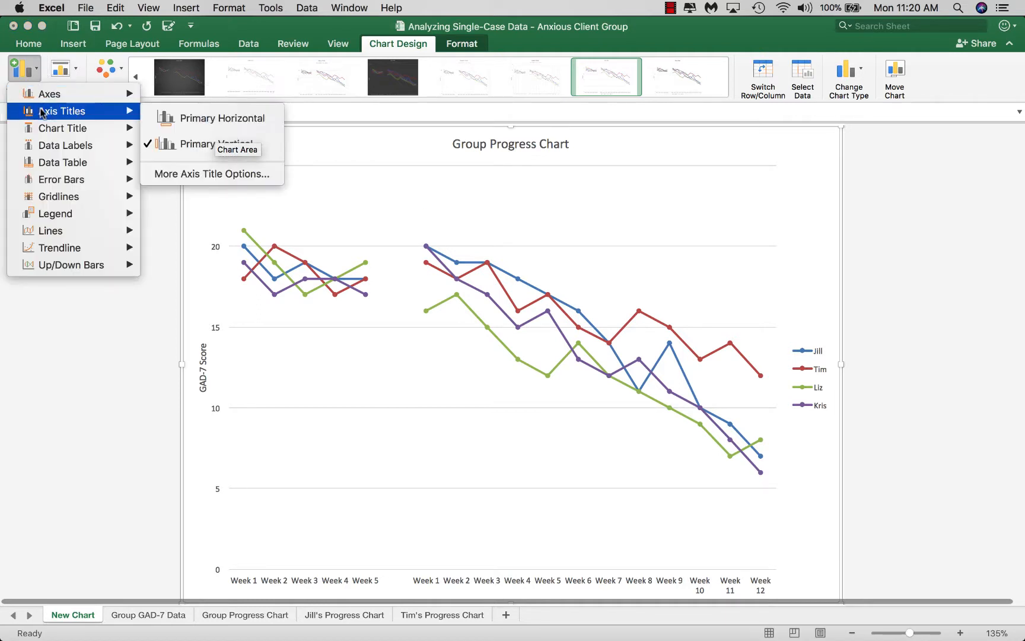
left_click(202, 122)
left_click(495, 583)
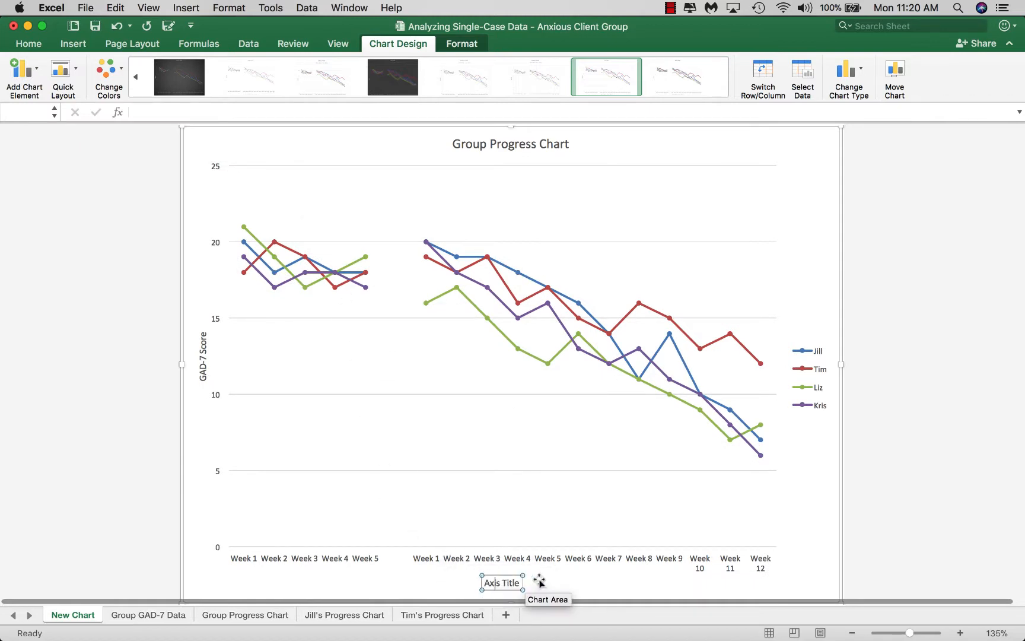
double_click(497, 582)
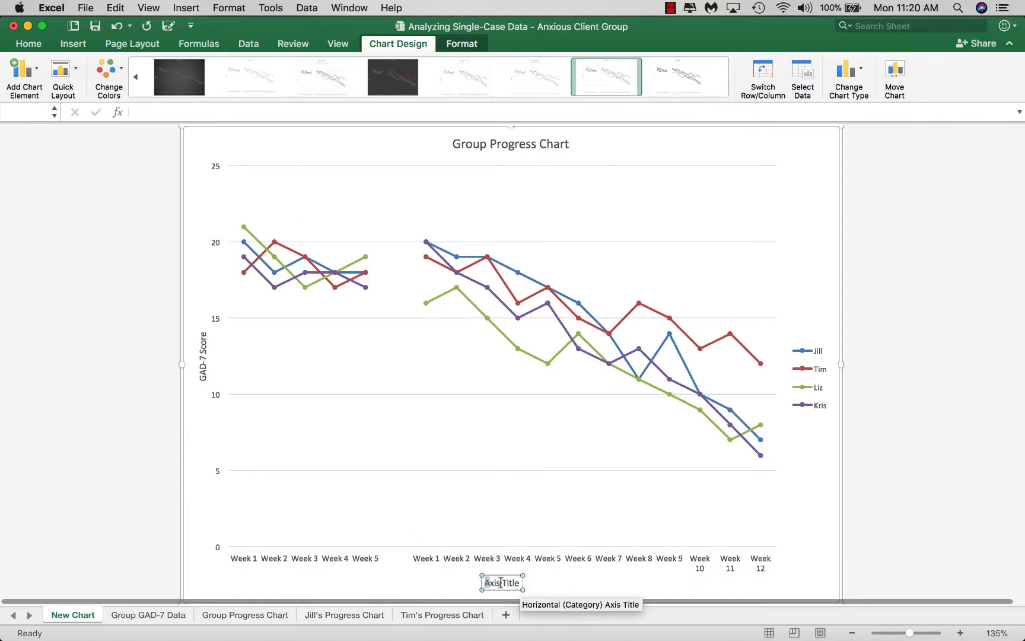
left_click_drag(501, 583, 515, 583)
type("W")
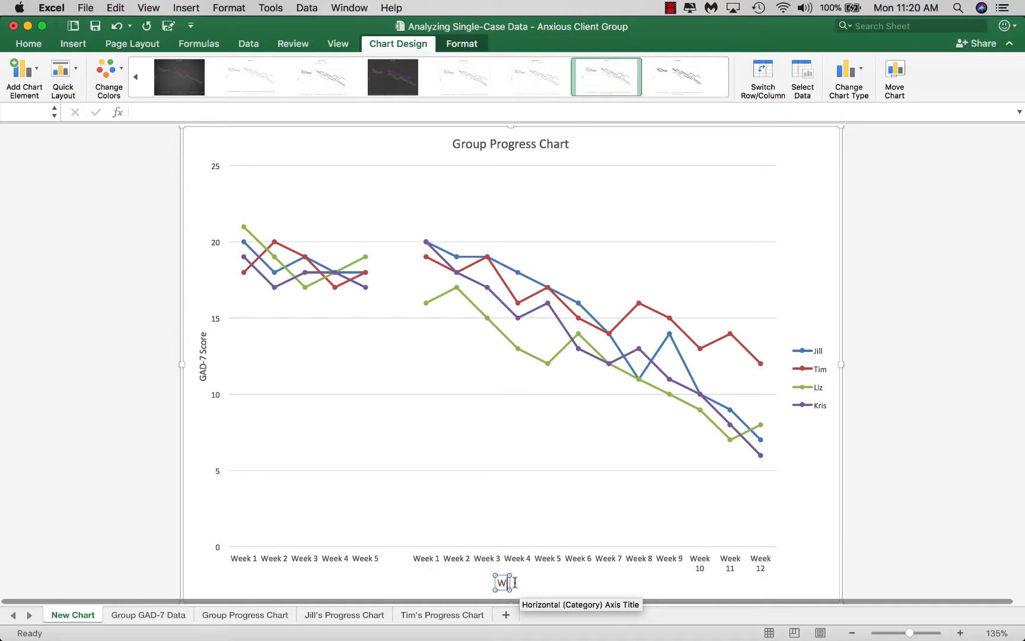
type("eek")
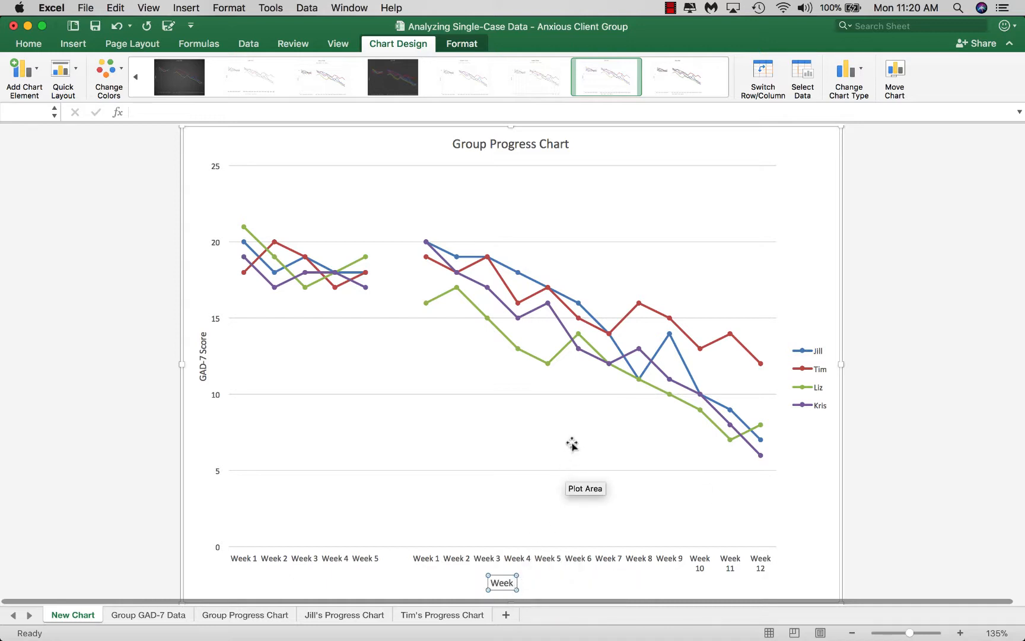
- Set the custom text angle of the horizontal axis's week labels to 30° and close the axis formatting
double_click(559, 559)
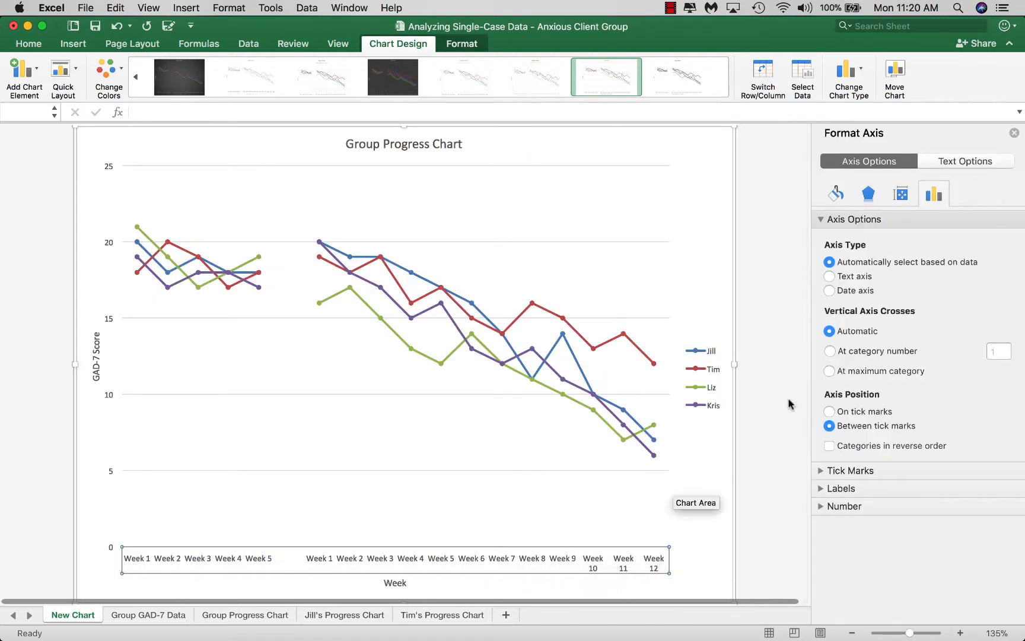
left_click(900, 191)
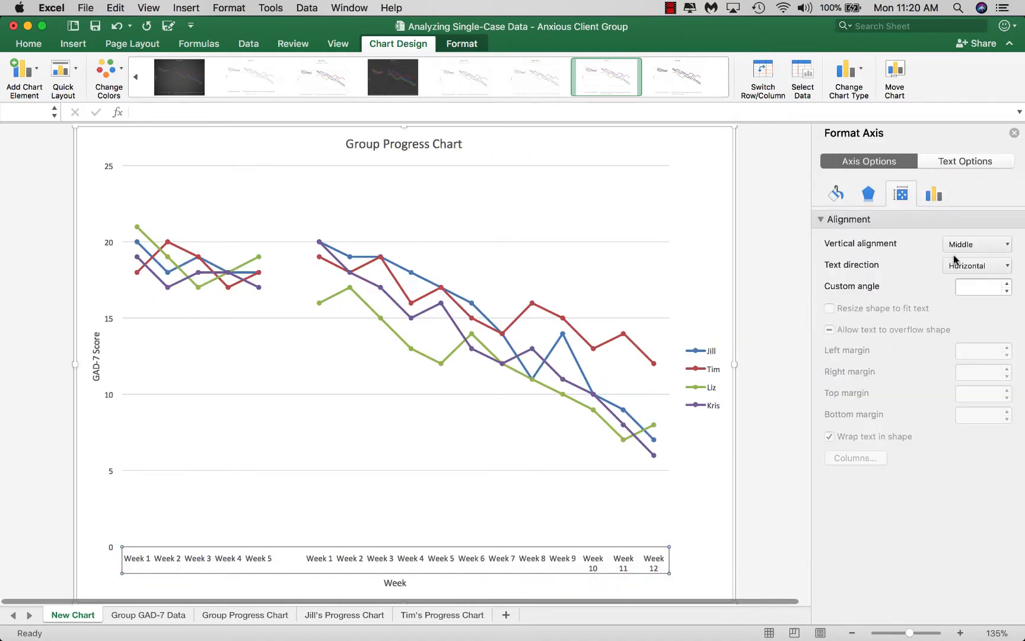
left_click(1005, 287)
left_click(1006, 285)
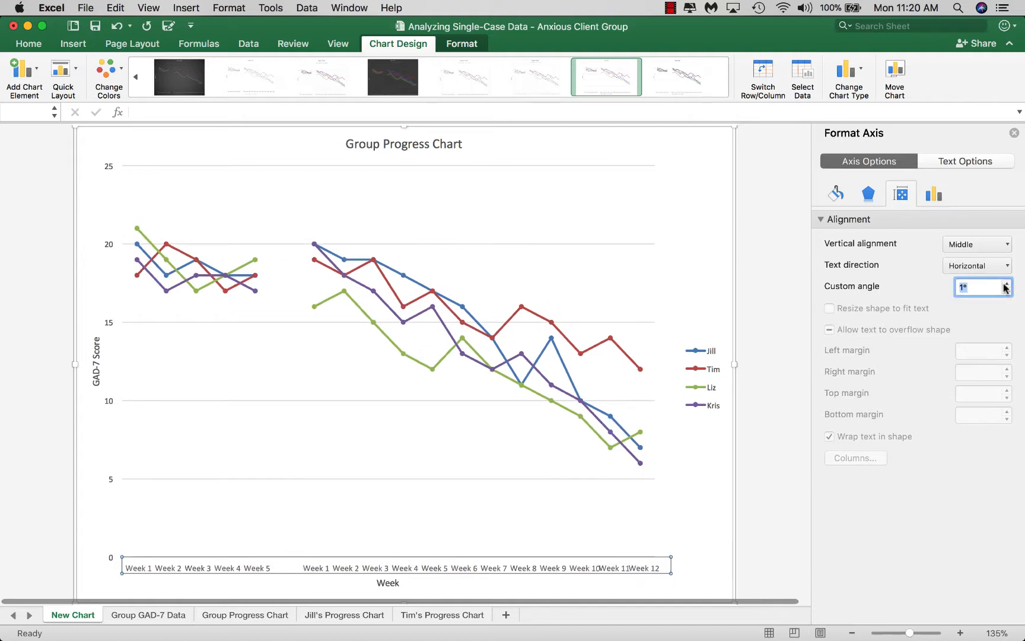
left_click(1006, 284)
left_click(1005, 284)
left_click(1006, 284)
left_click(1007, 284)
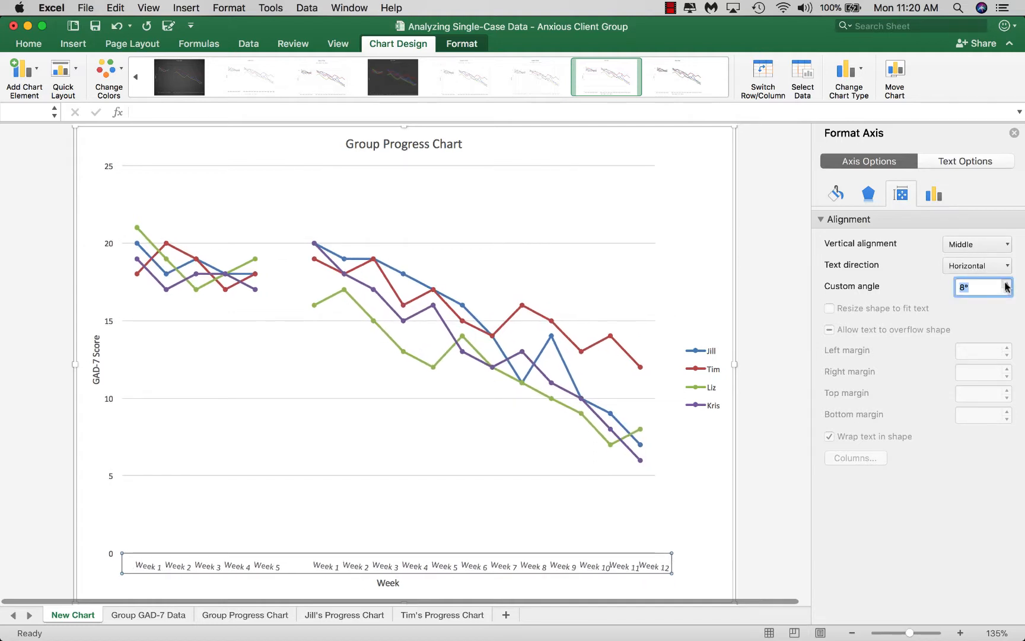
left_click(1006, 284)
left_click(1007, 284)
left_click(1007, 284)
left_click(1007, 283)
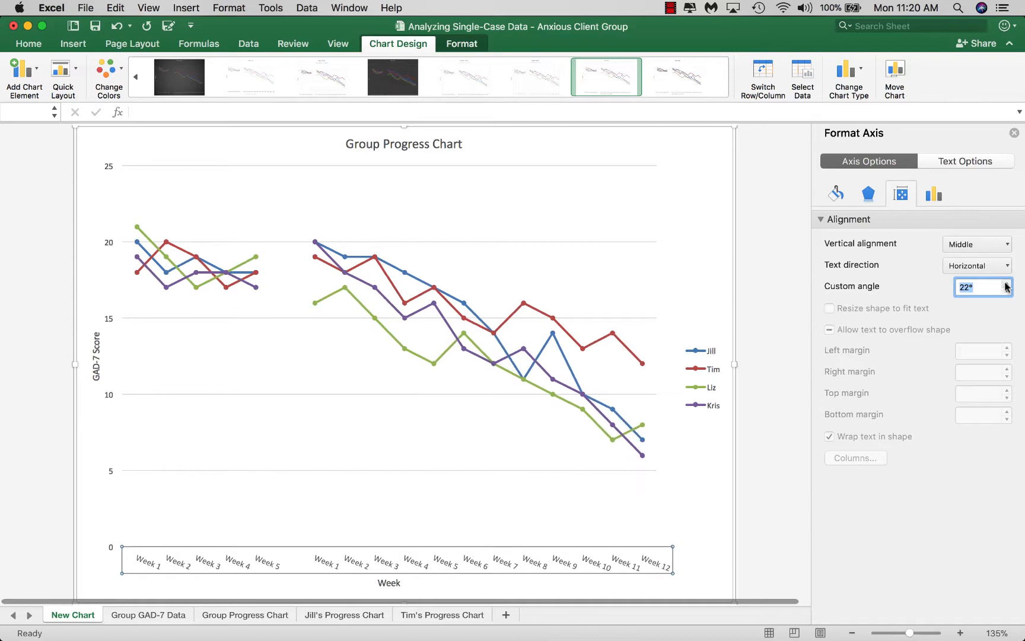
left_click(1007, 283)
left_click(1007, 283)
left_click(1007, 283)
left_click(1007, 283)
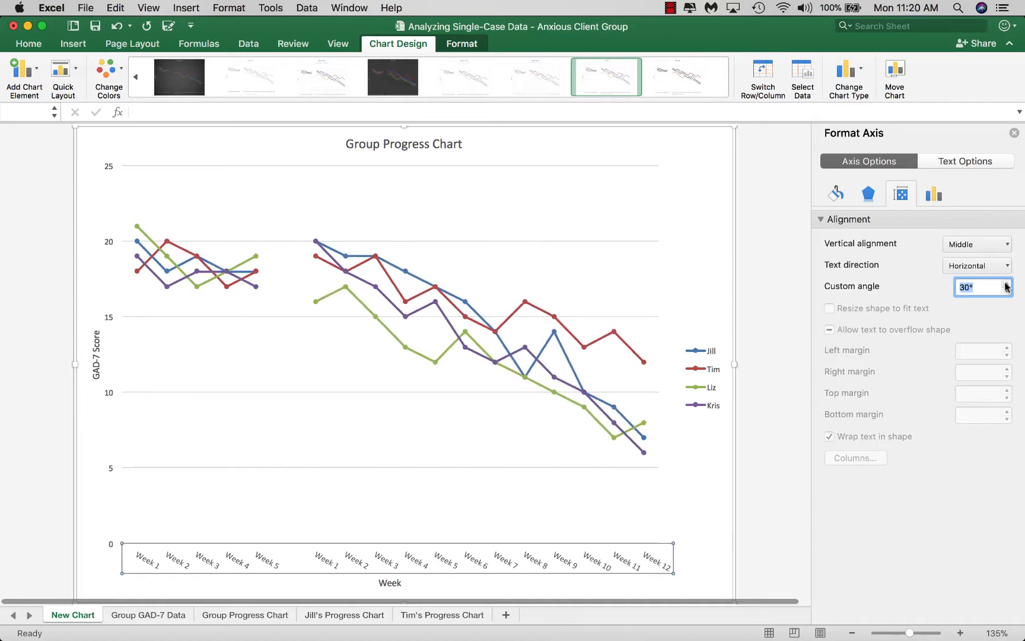
left_click(1015, 133)
- Examine the two finished individual clients' progress chart sheets as examples for single-client charts
mouse_move(742, 452)
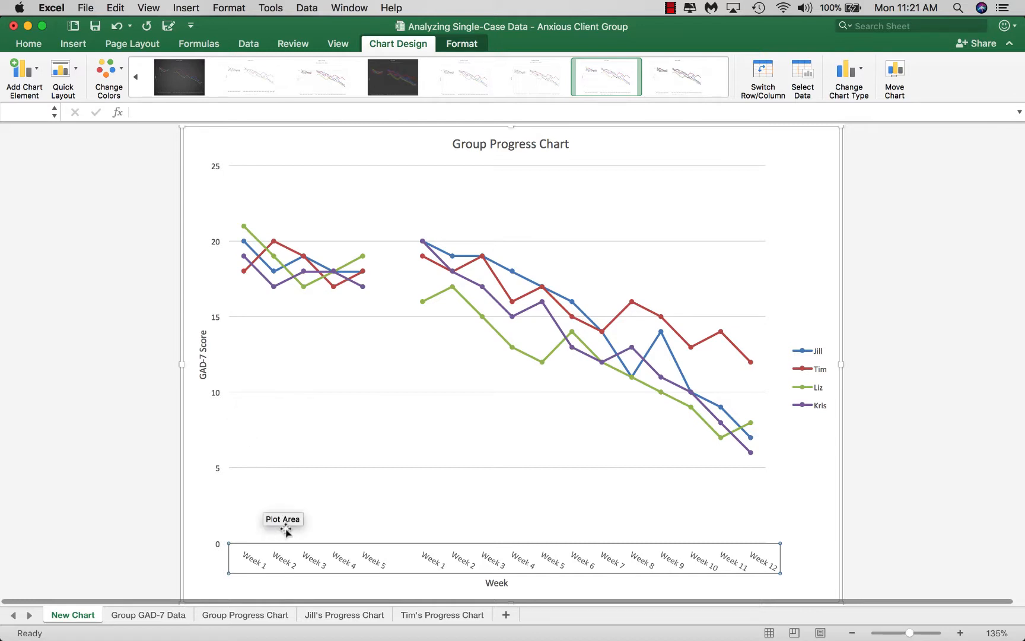
left_click(326, 615)
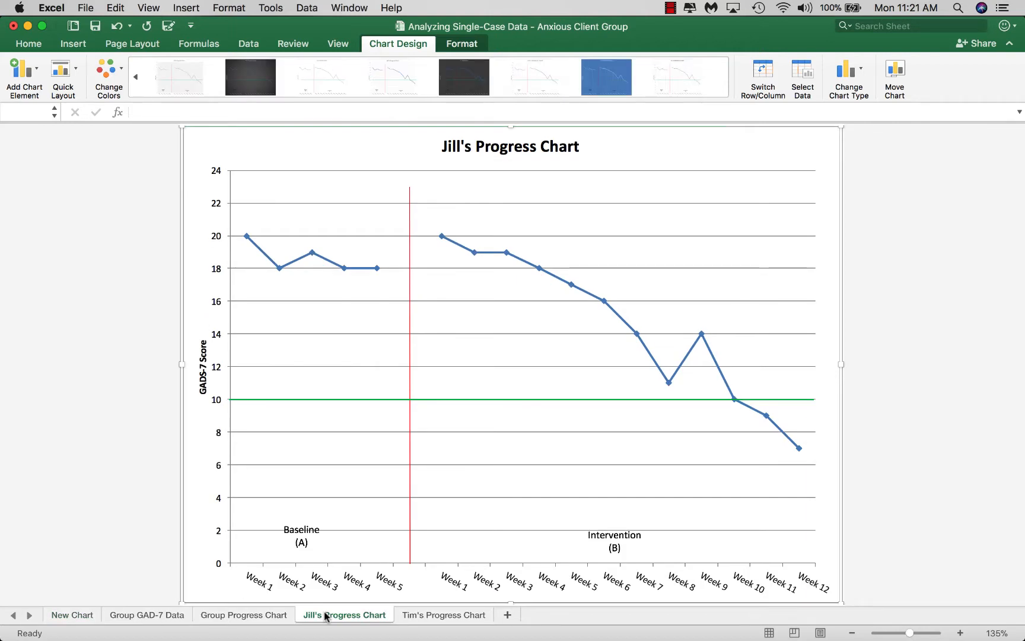
left_click(440, 619)
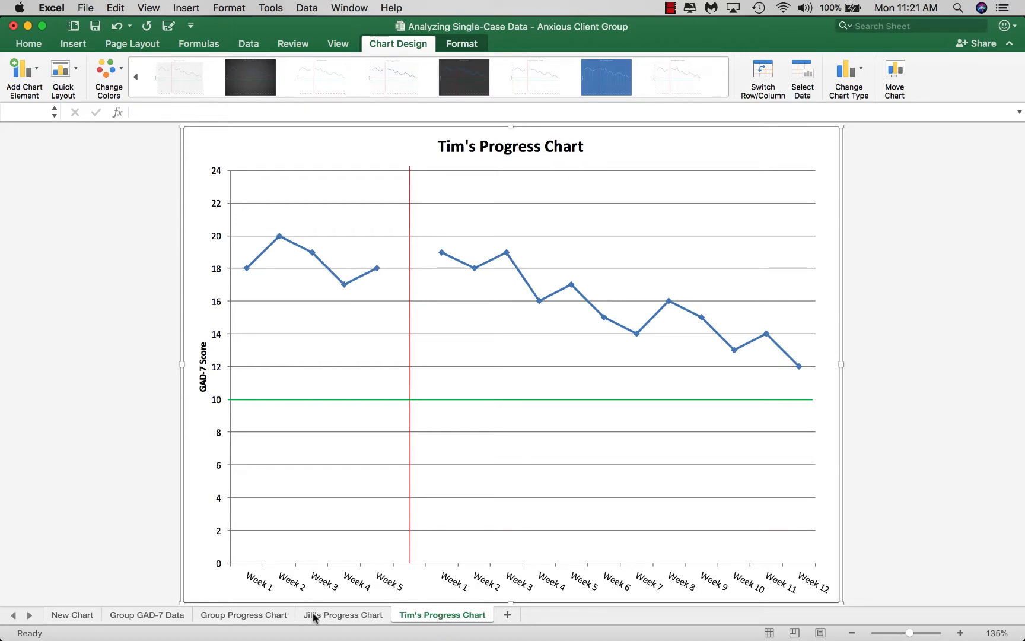
- On the Group GAD-7 Data sheet, insert a Line with Markers chart from the weeks in A1:A19 and the scores in C1:C19
left_click(151, 615)
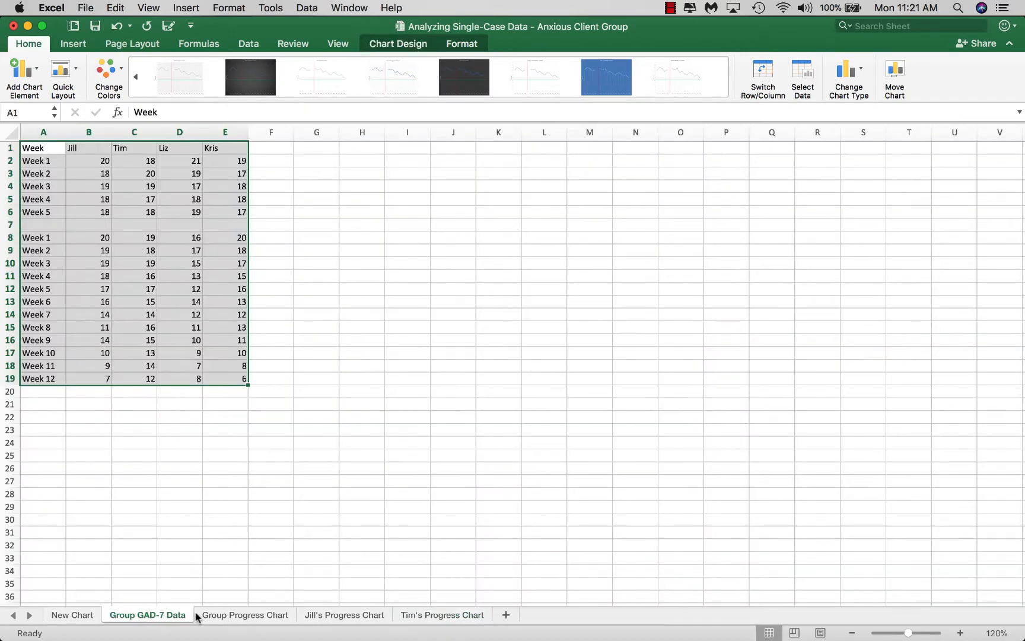
left_click(145, 277)
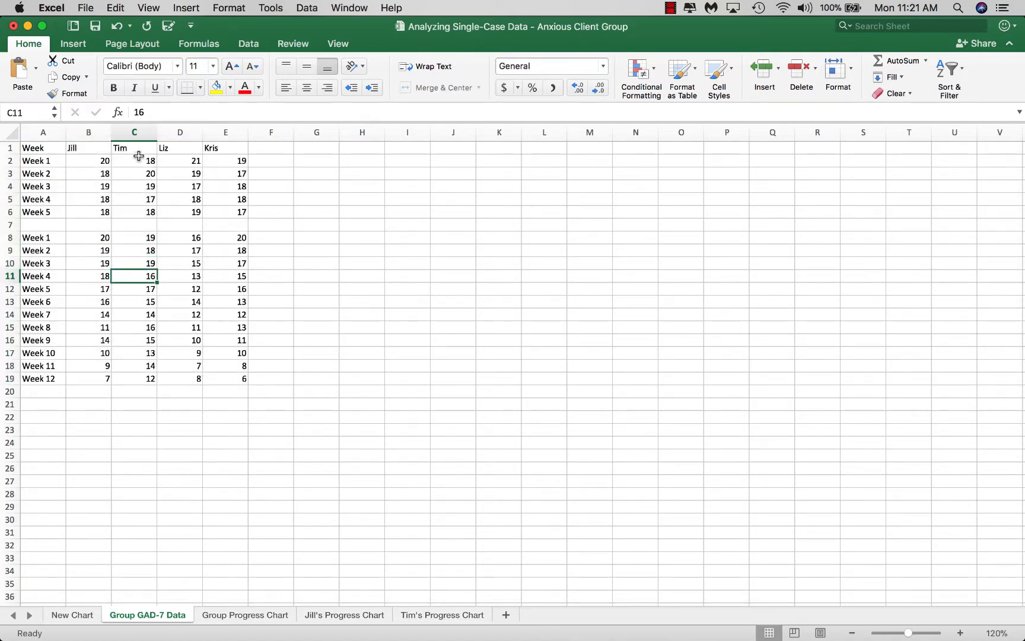
left_click_drag(50, 150, 92, 380)
left_click(92, 405)
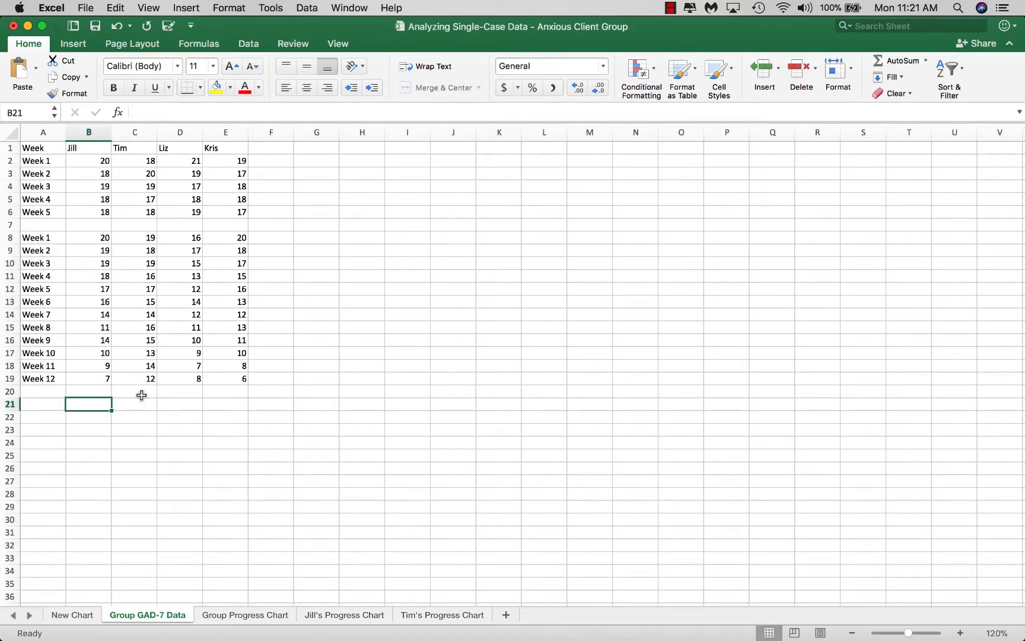
left_click_drag(44, 149, 46, 373)
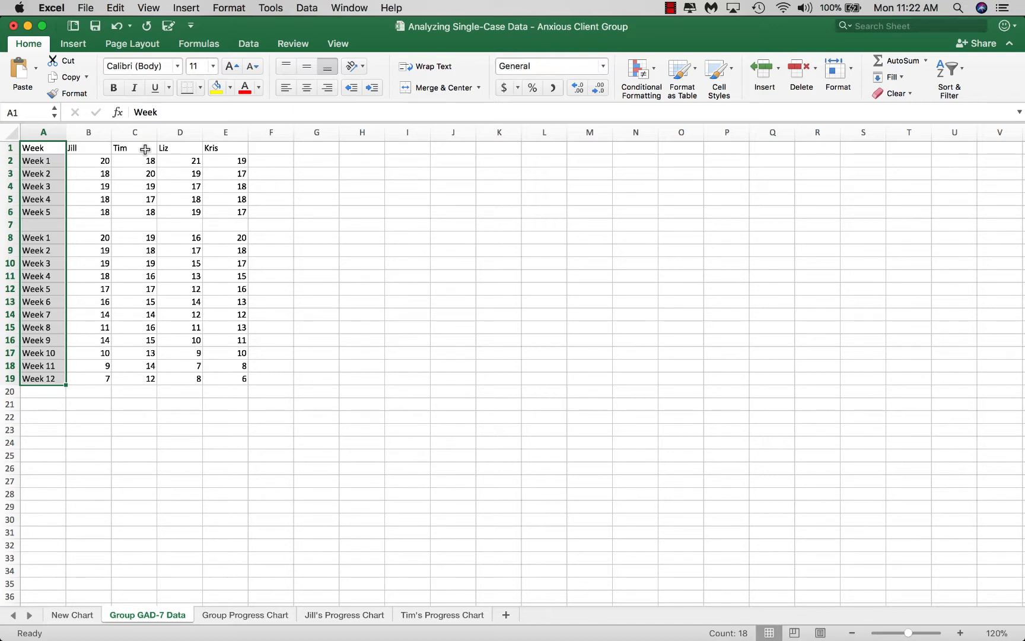
left_click_drag(145, 149, 143, 374)
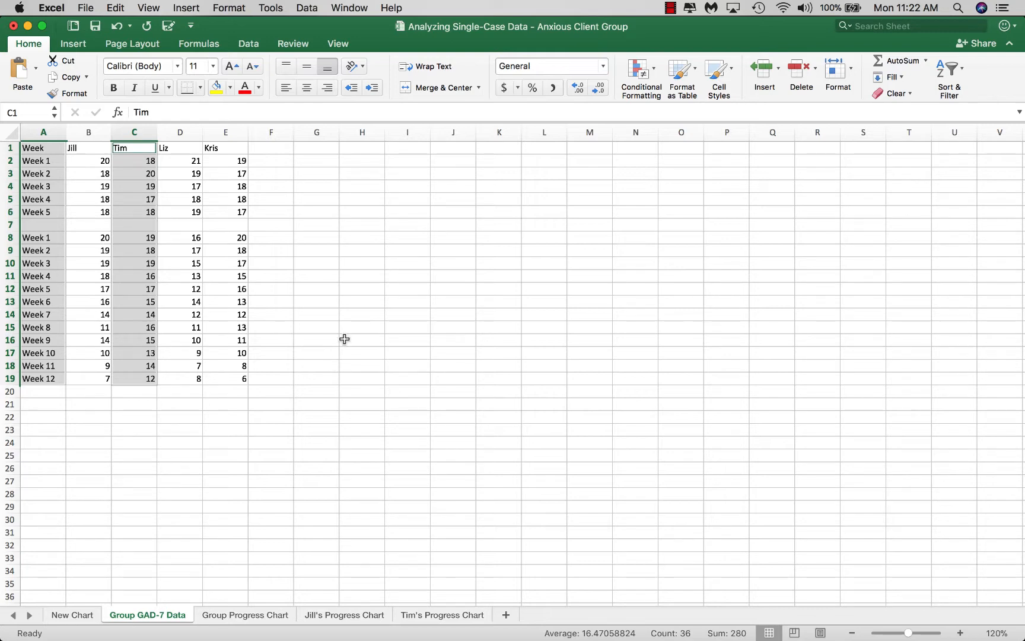
left_click(73, 45)
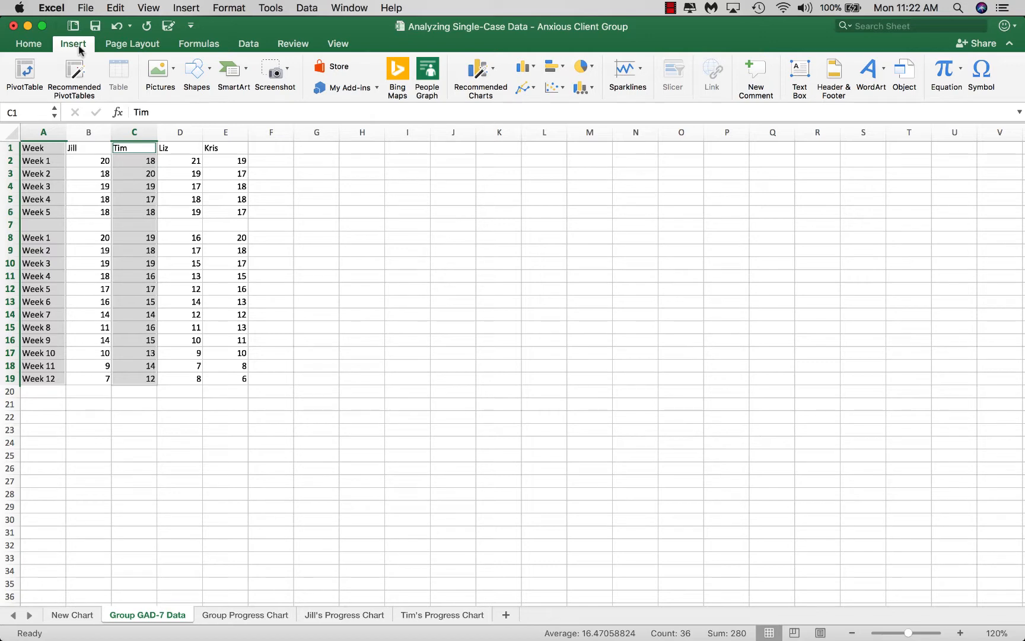
left_click(532, 89)
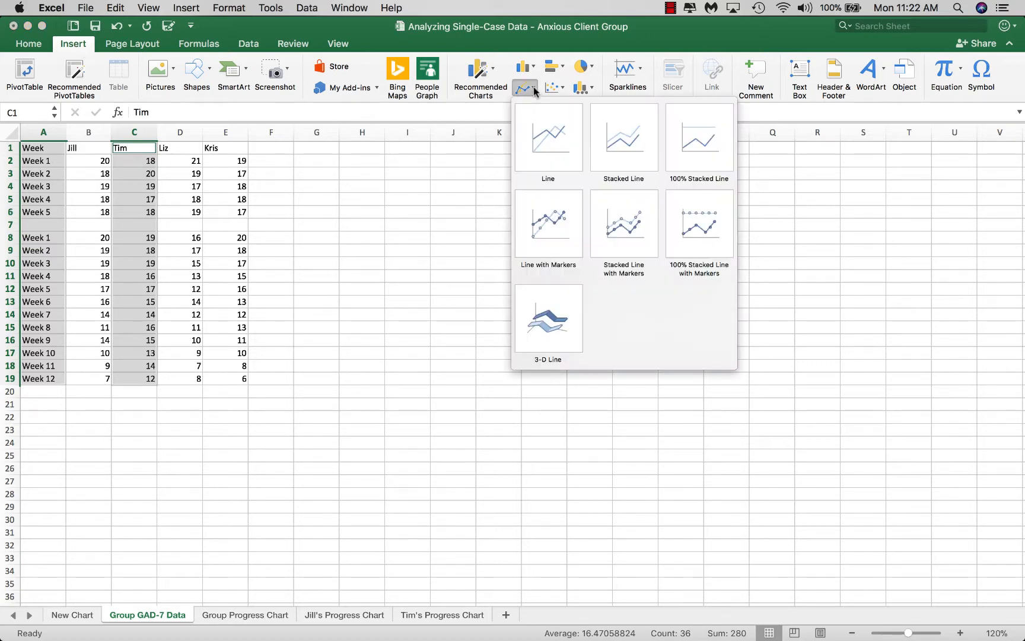
left_click(557, 233)
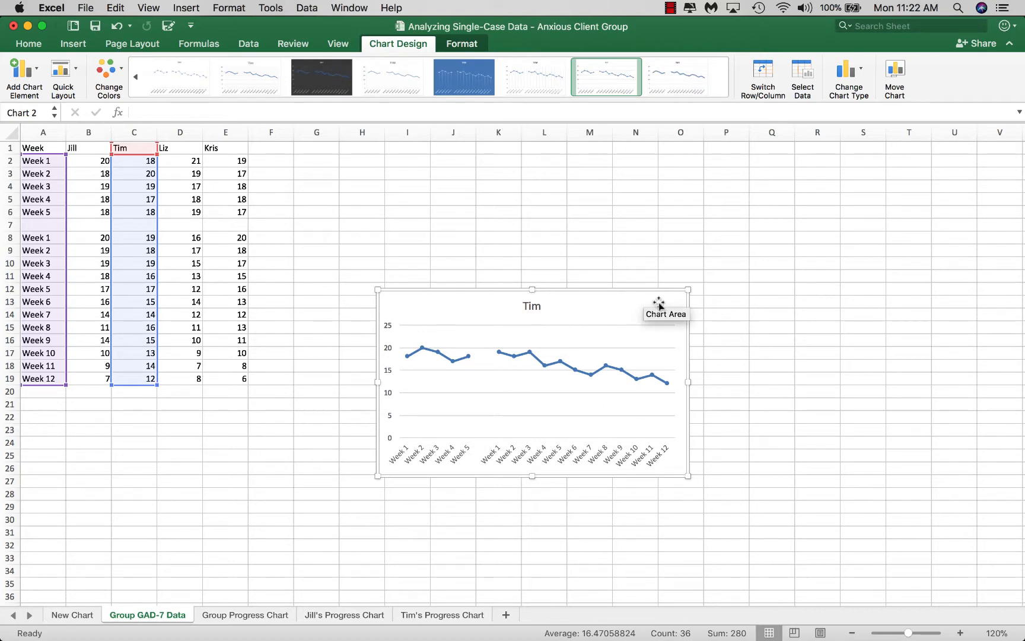
- Move the single-client chart to a new sheet named with the client's first name from column C
left_click(896, 78)
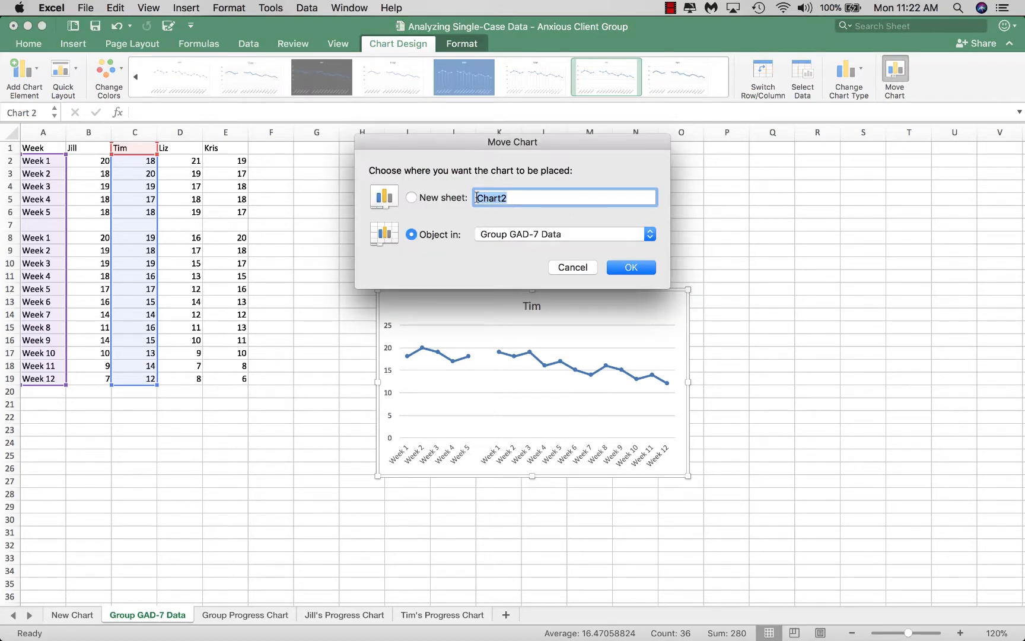
left_click_drag(477, 197, 522, 198)
type("Tim")
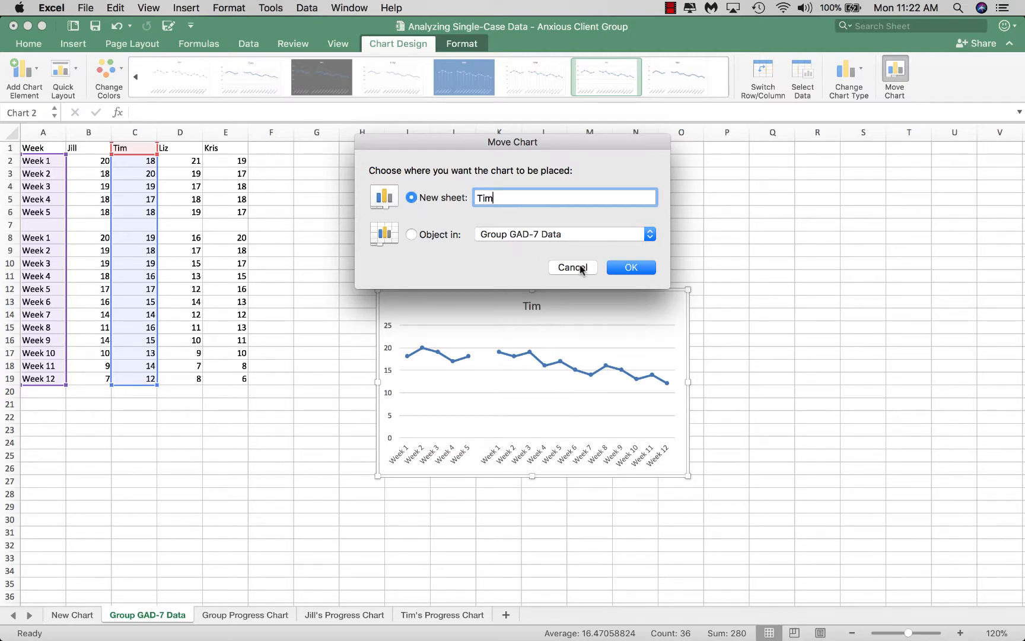
left_click(620, 268)
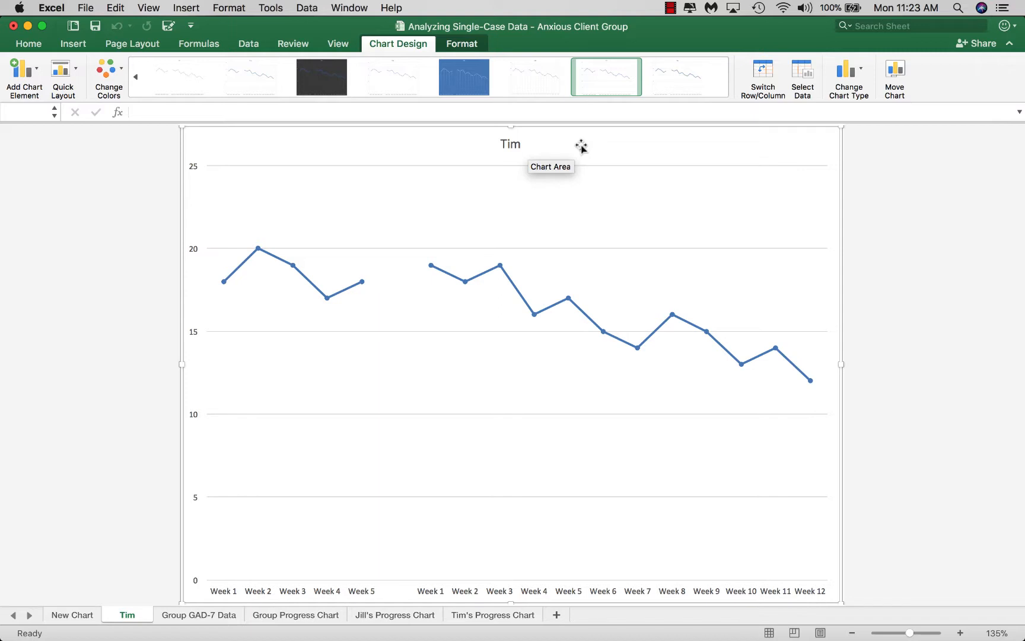
- Review the Group GAD-7 Data sheet and the finished Group Progress Chart sheet, ending on the data sheet
left_click(201, 616)
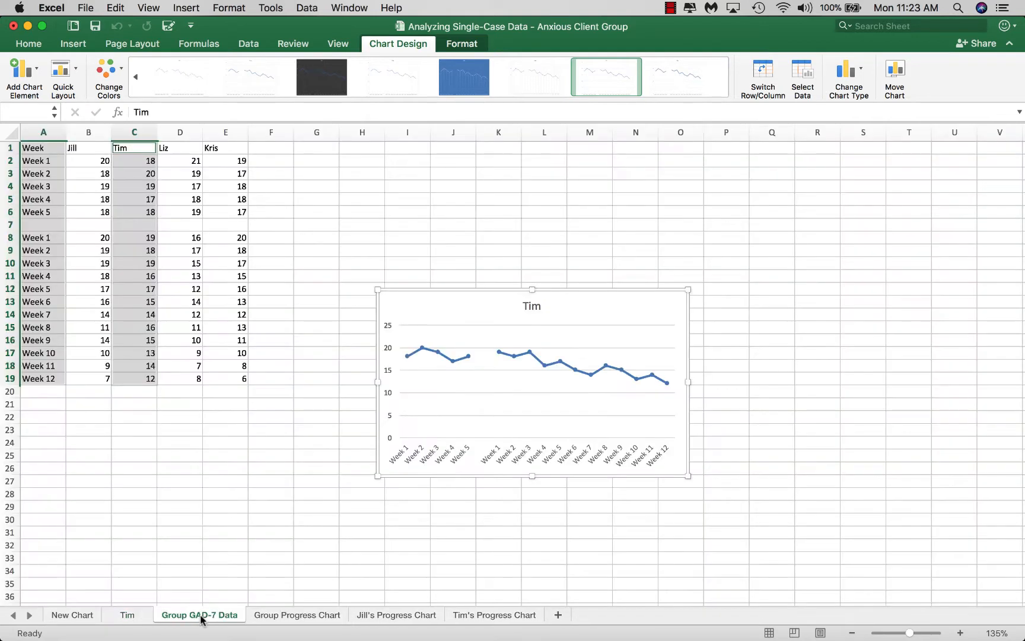
left_click(153, 415)
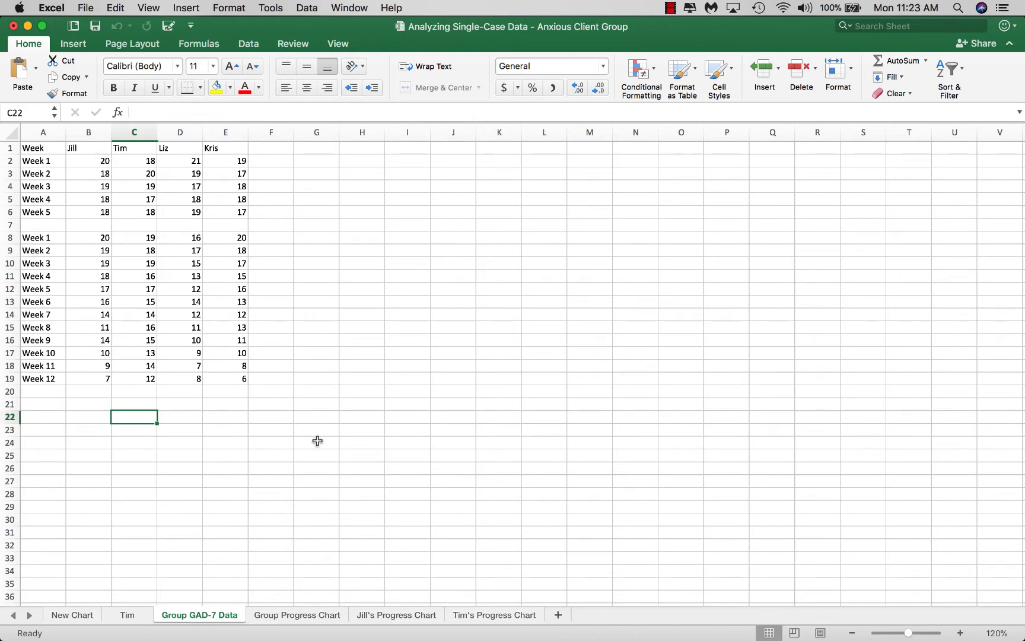
left_click(284, 617)
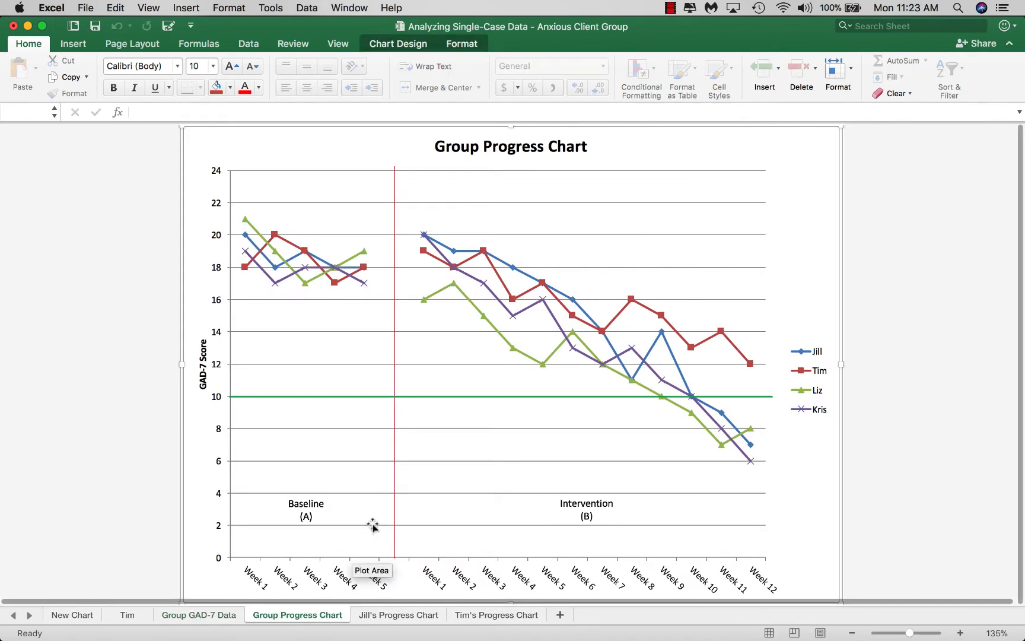
left_click(190, 615)
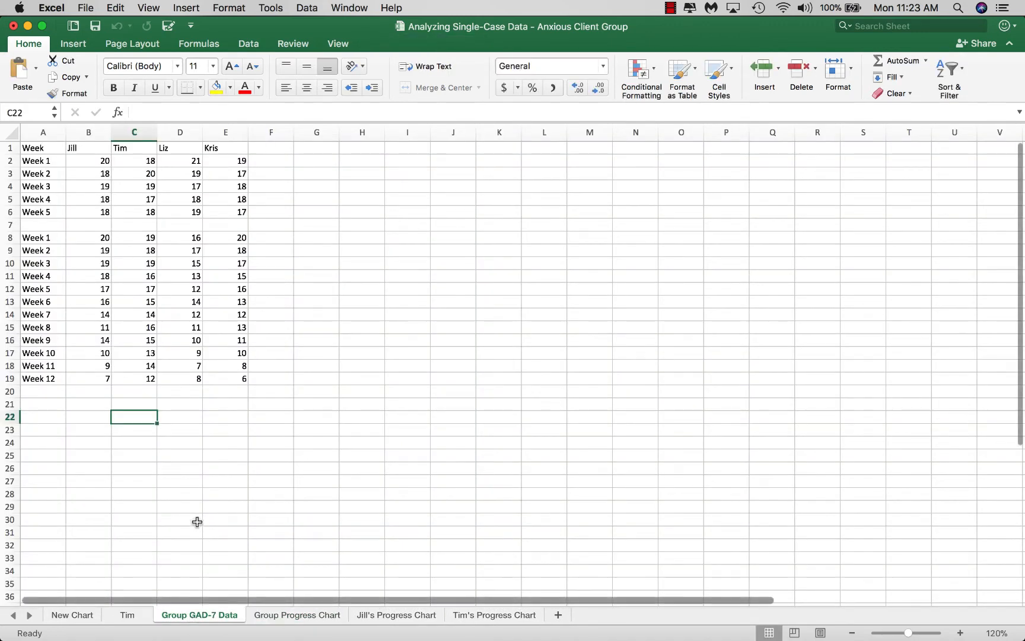